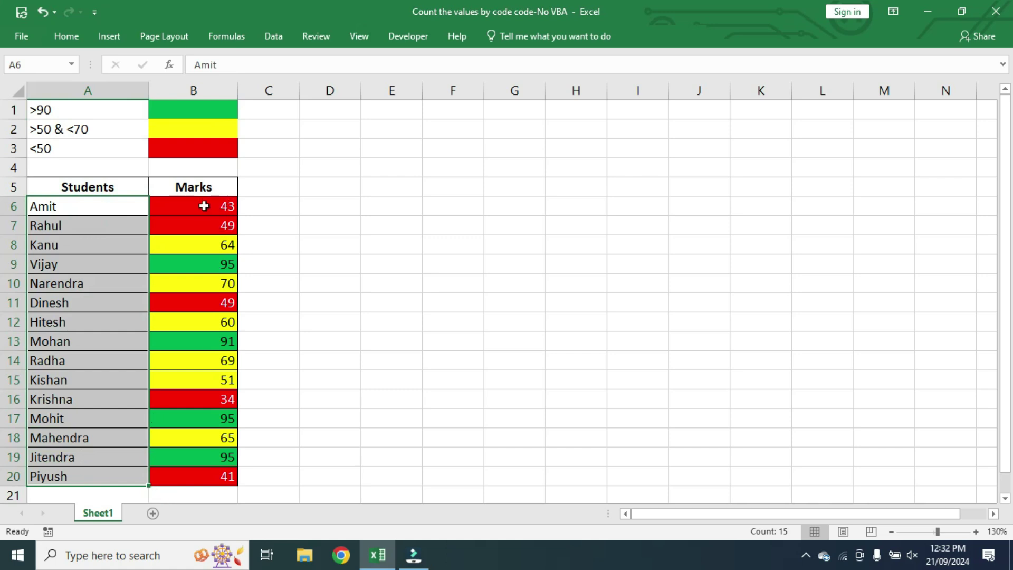
Examine how the marks in B6:B20 are coloured according to the >90, >50 & <70 and <50 legend
drag(204, 206, 203, 476)
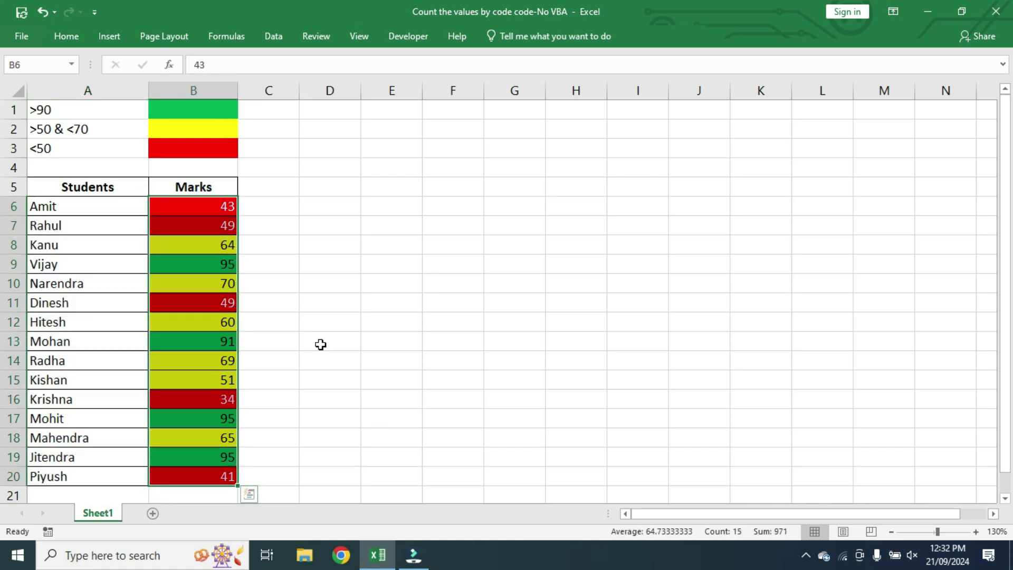
drag(226, 206, 212, 476)
click(82, 107)
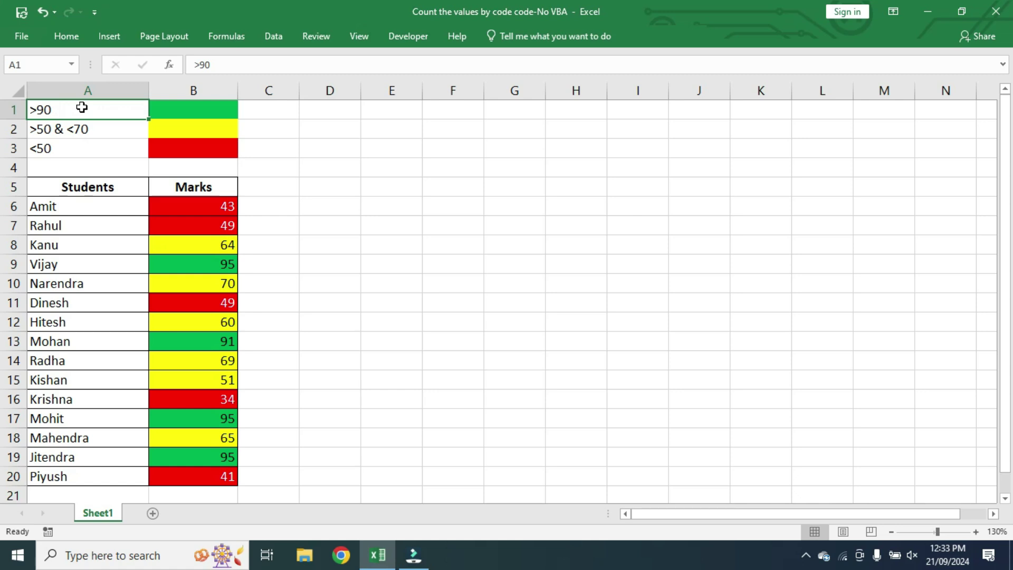
click(195, 265)
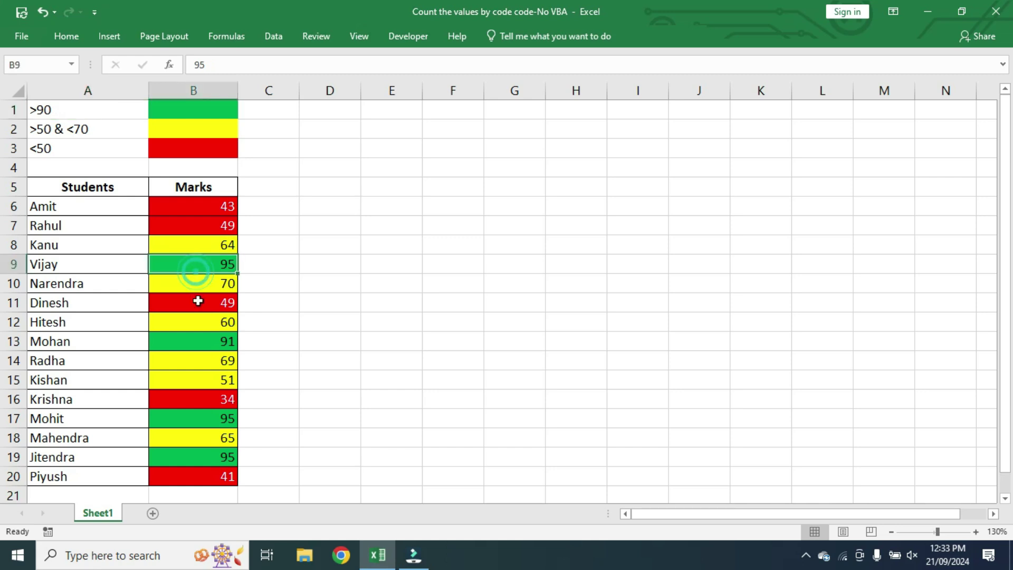
click(183, 350)
click(205, 419)
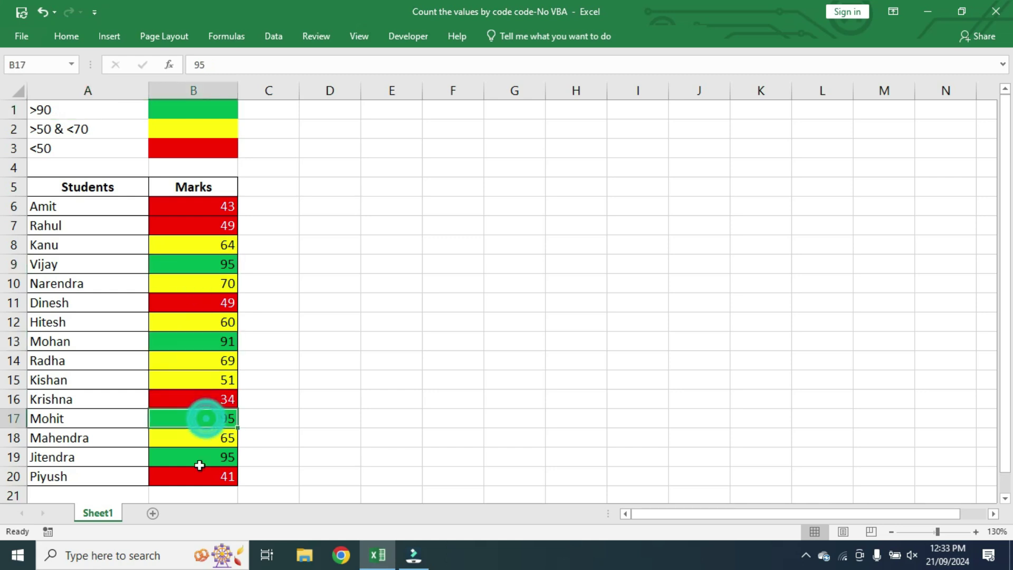
click(201, 463)
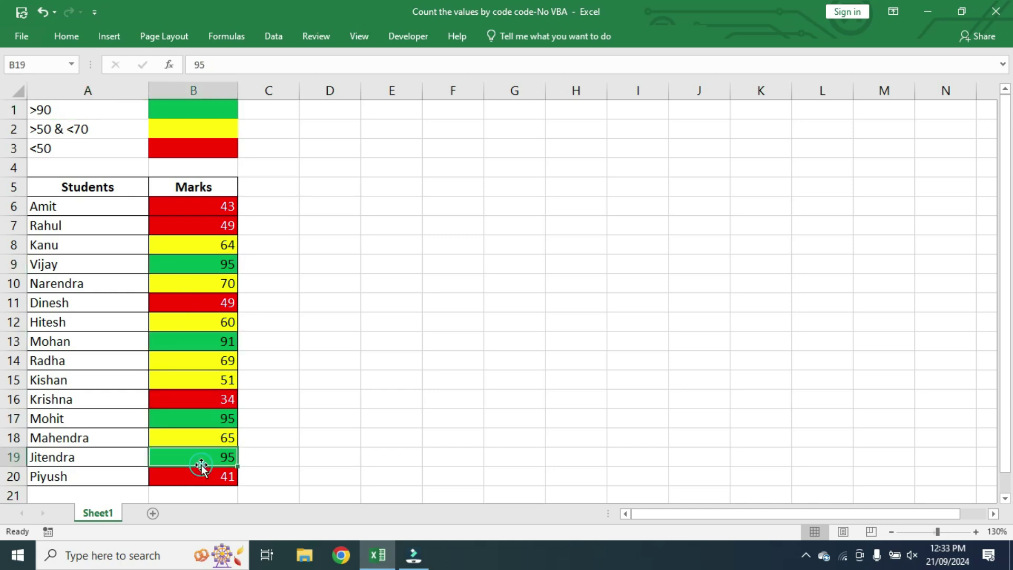
click(107, 128)
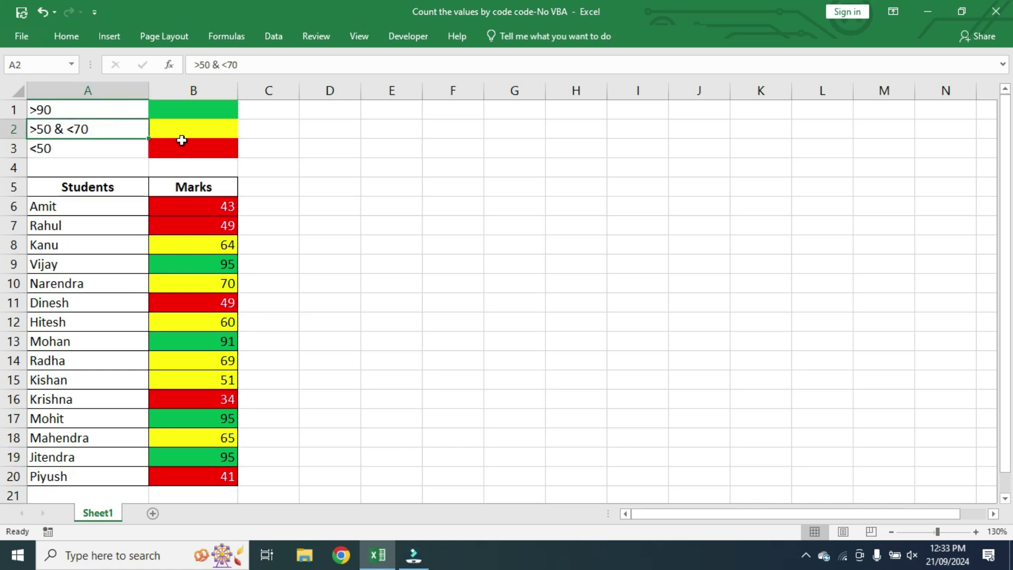
click(203, 140)
click(206, 131)
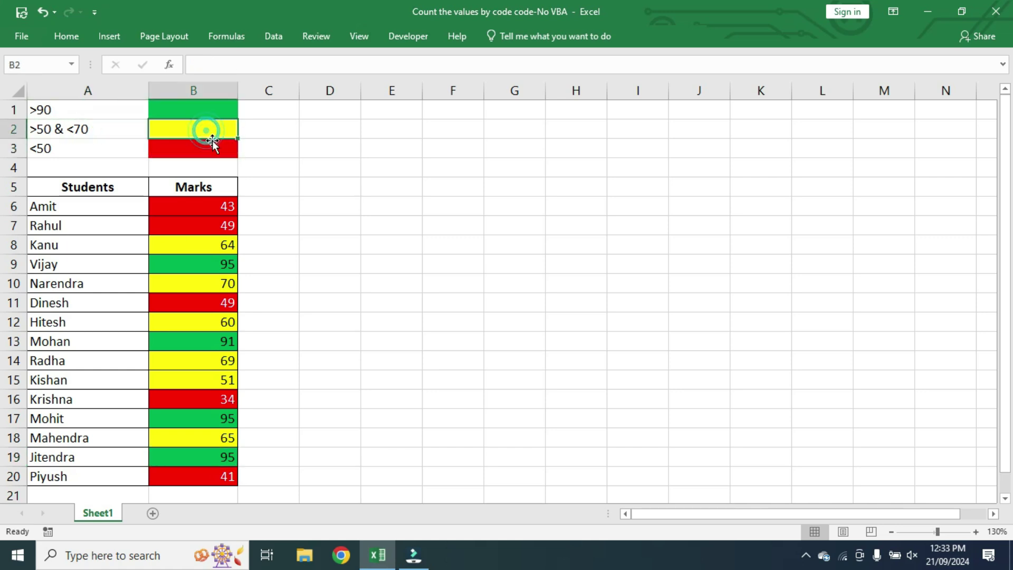
click(193, 242)
click(185, 284)
click(179, 323)
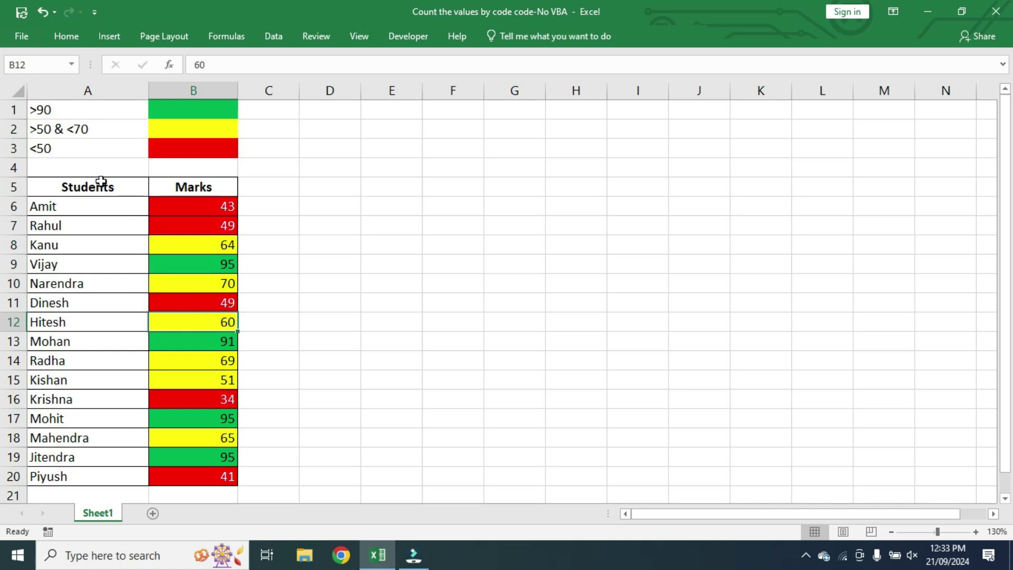
click(98, 148)
click(201, 207)
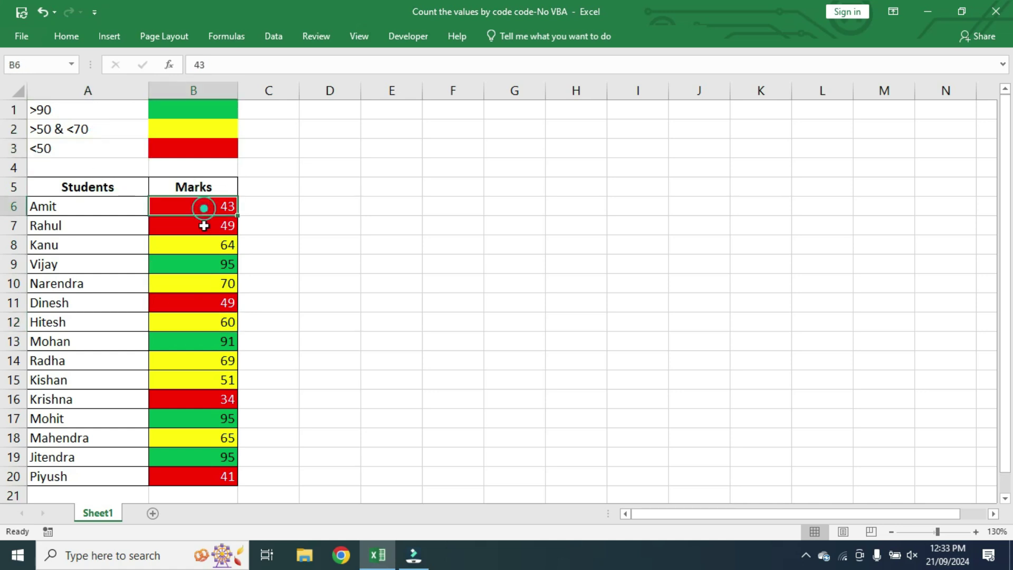
click(202, 225)
click(200, 294)
click(770, 283)
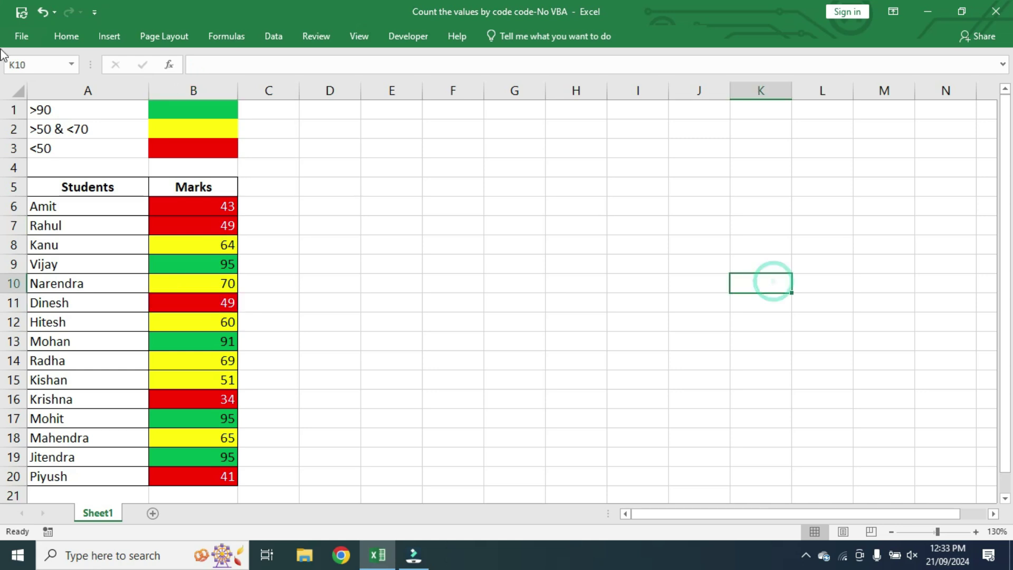
Review the legend rows, the empty cells beside them in rows 1 to 3, and the coloured marks column that needs counting
click(57, 111)
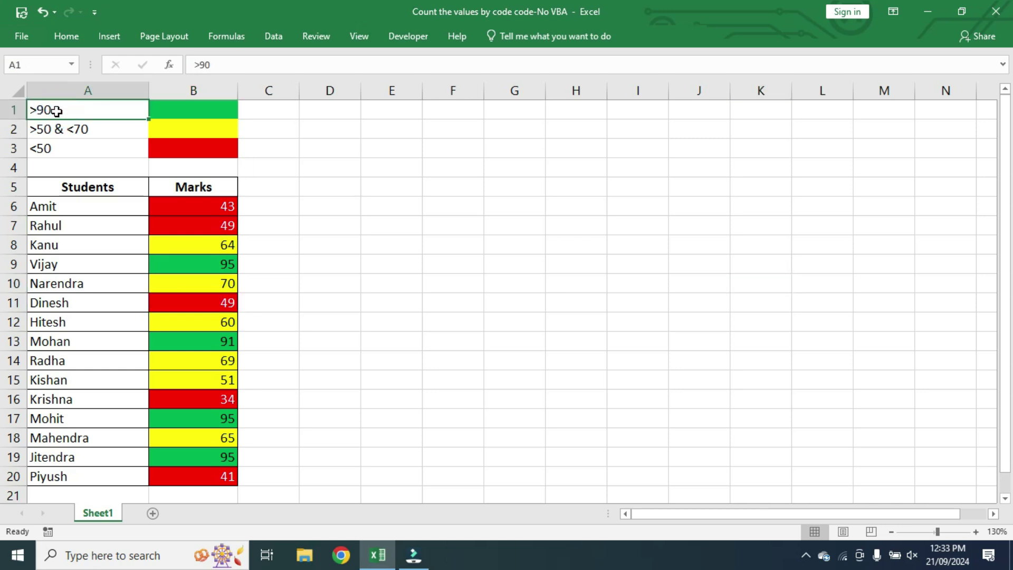
click(205, 109)
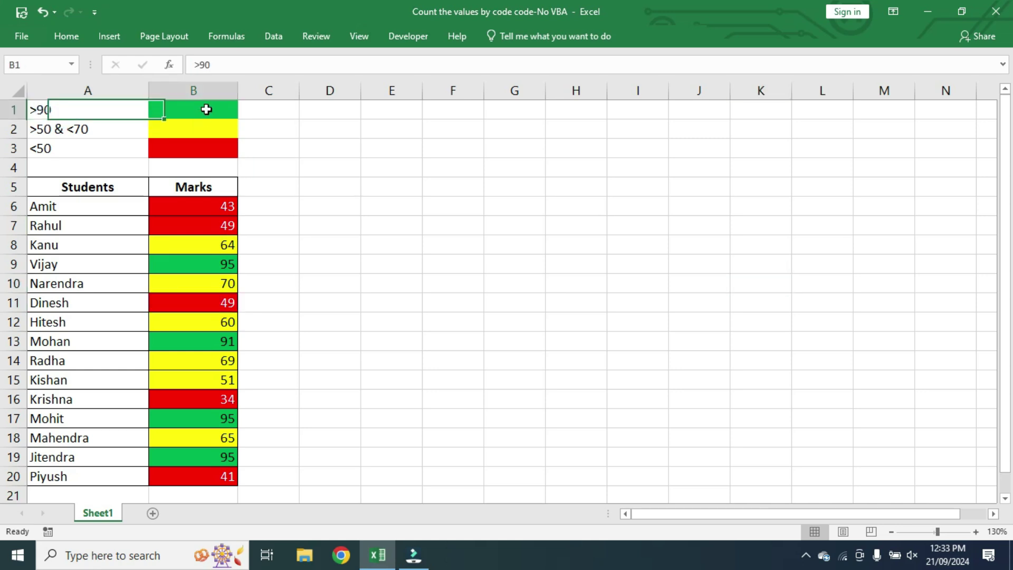
mouse_move(254, 106)
mouse_down()
mouse_move(257, 151)
mouse_move(280, 115)
mouse_move(262, 109)
mouse_up()
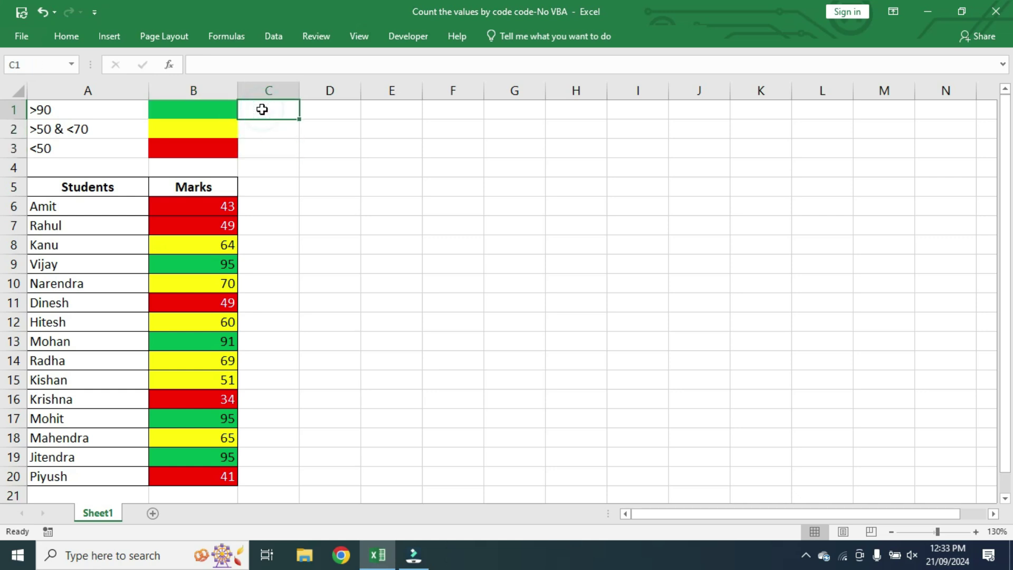
drag(192, 207, 173, 470)
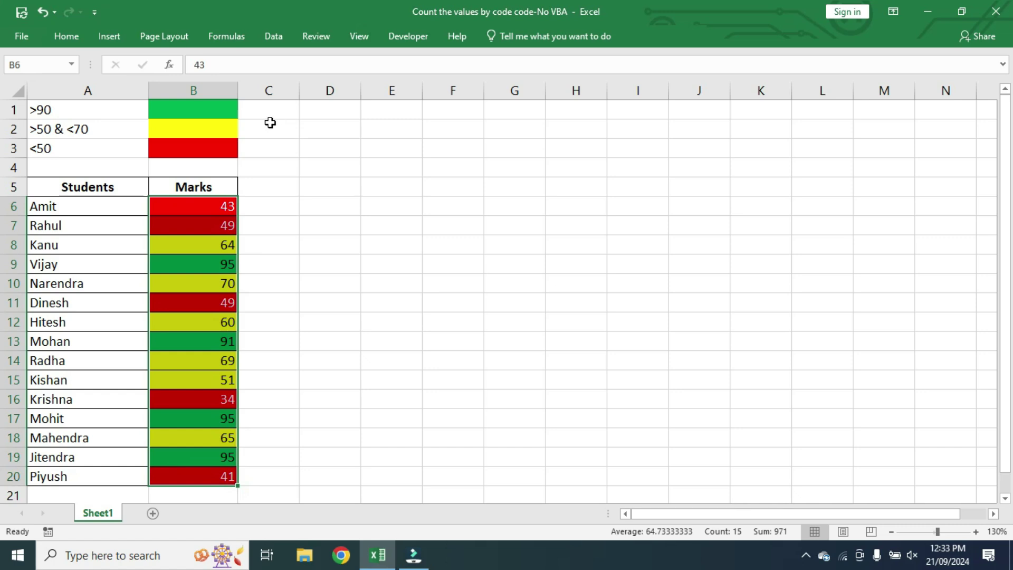
click(343, 107)
drag(343, 108, 341, 156)
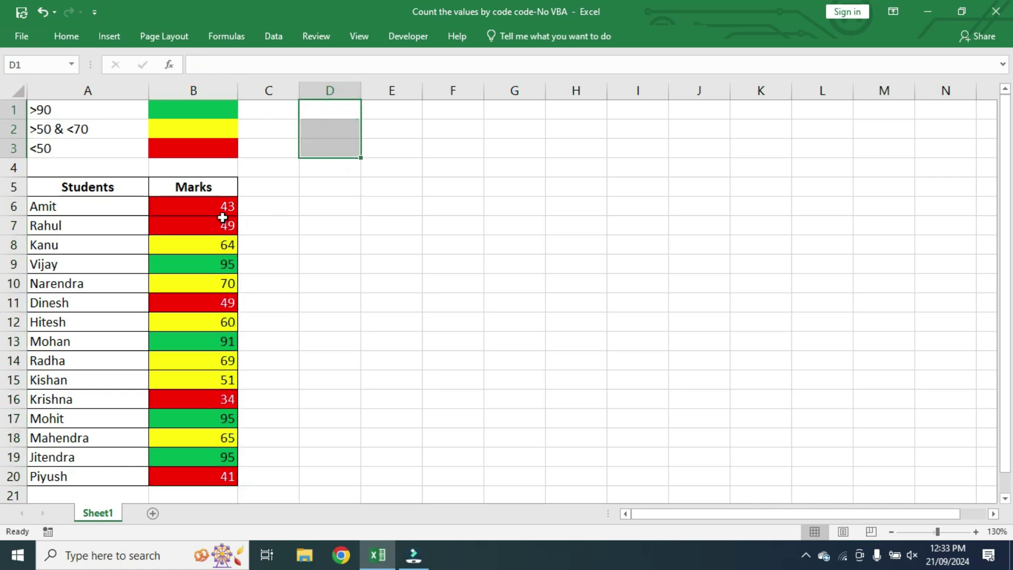
click(213, 205)
drag(212, 203, 189, 479)
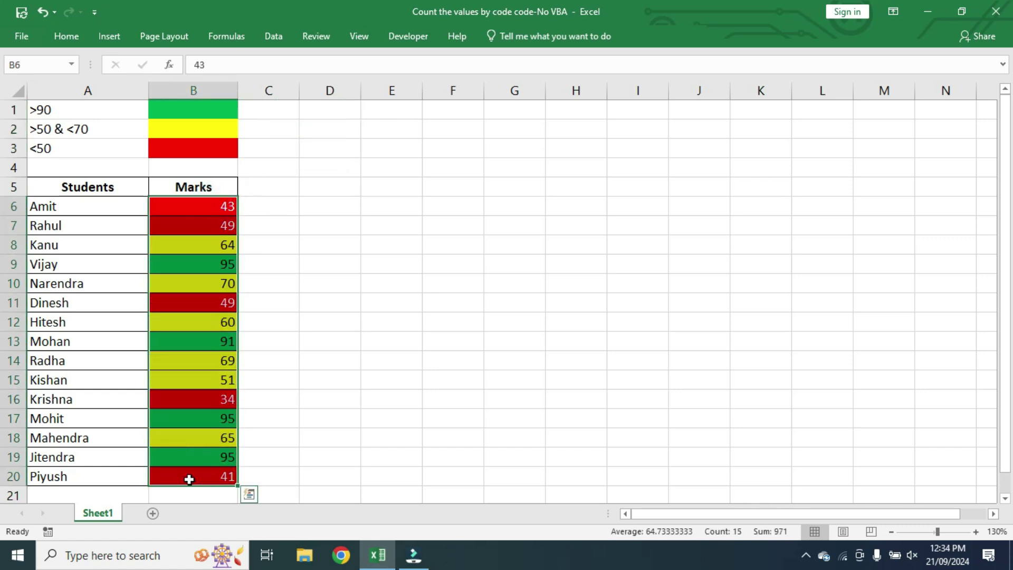
click(273, 114)
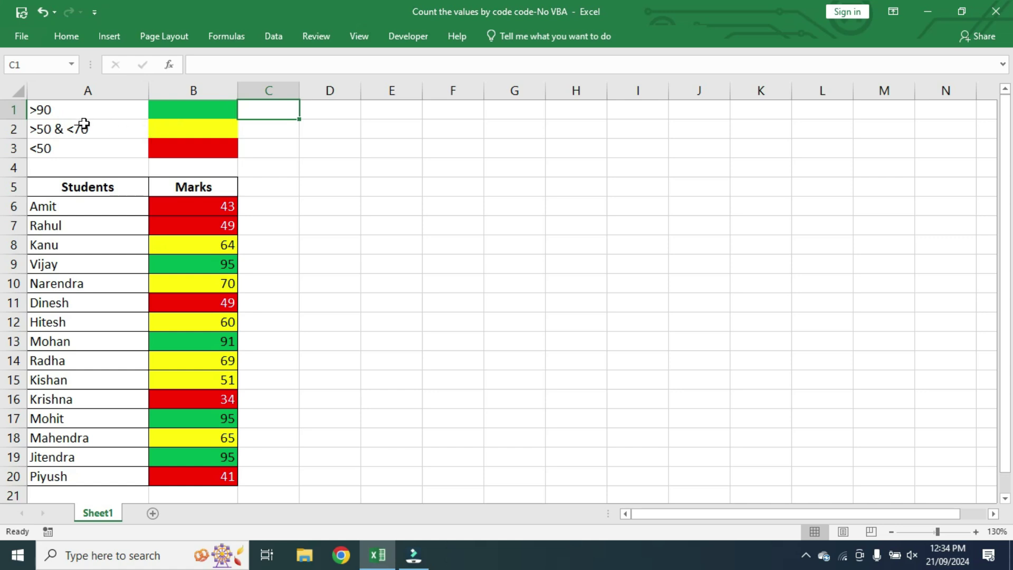
click(95, 149)
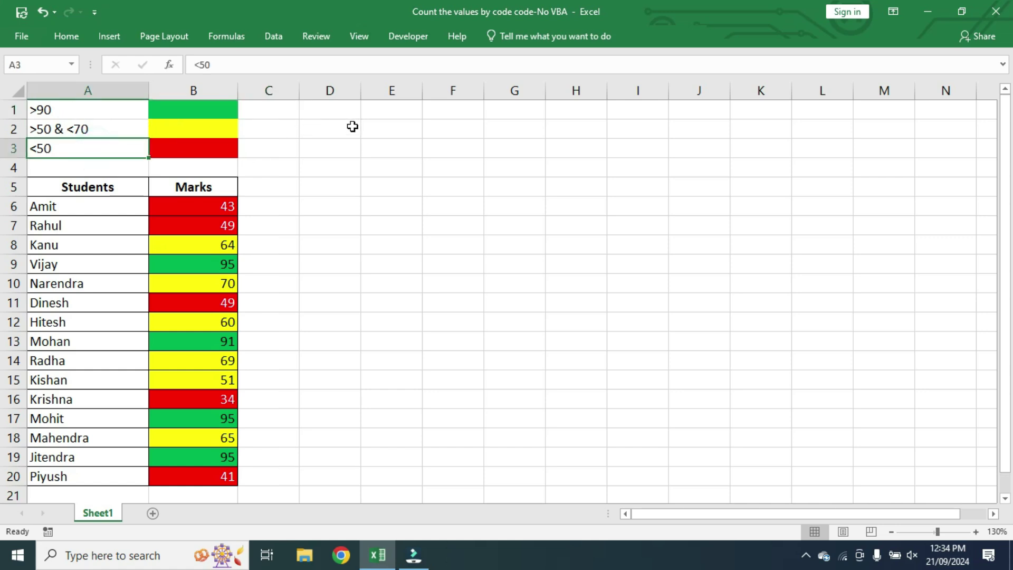
click(333, 110)
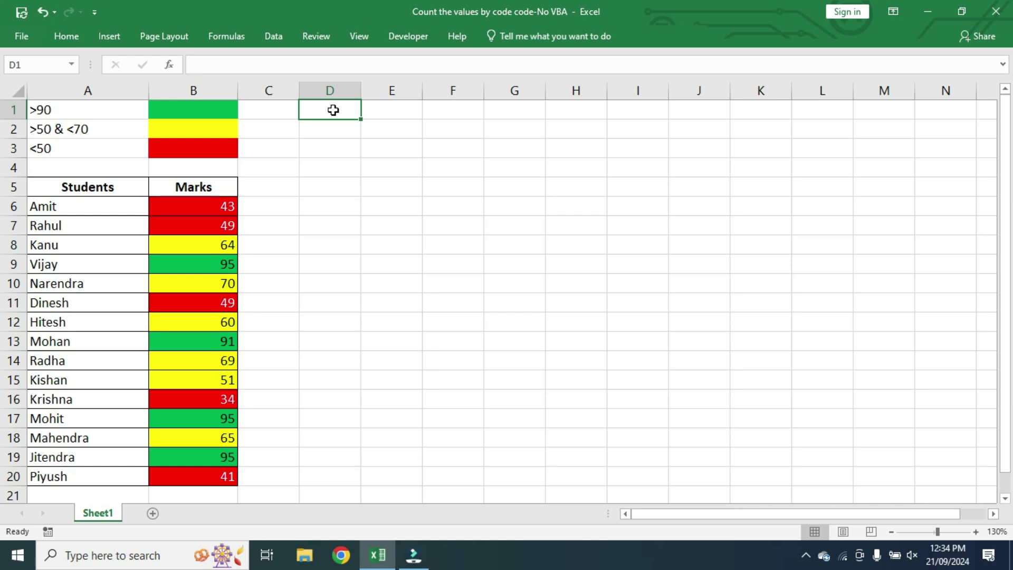
click(334, 127)
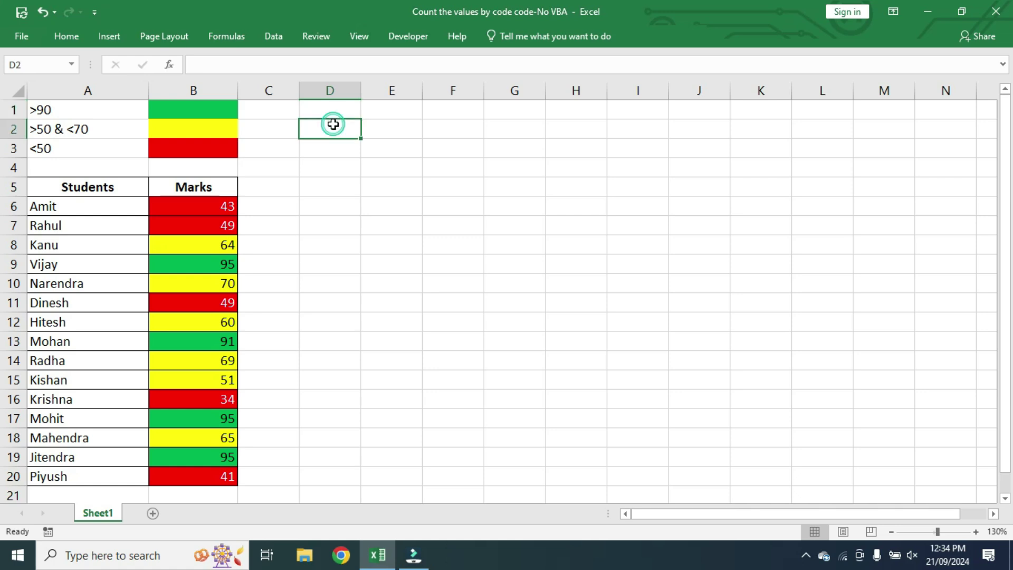
click(341, 156)
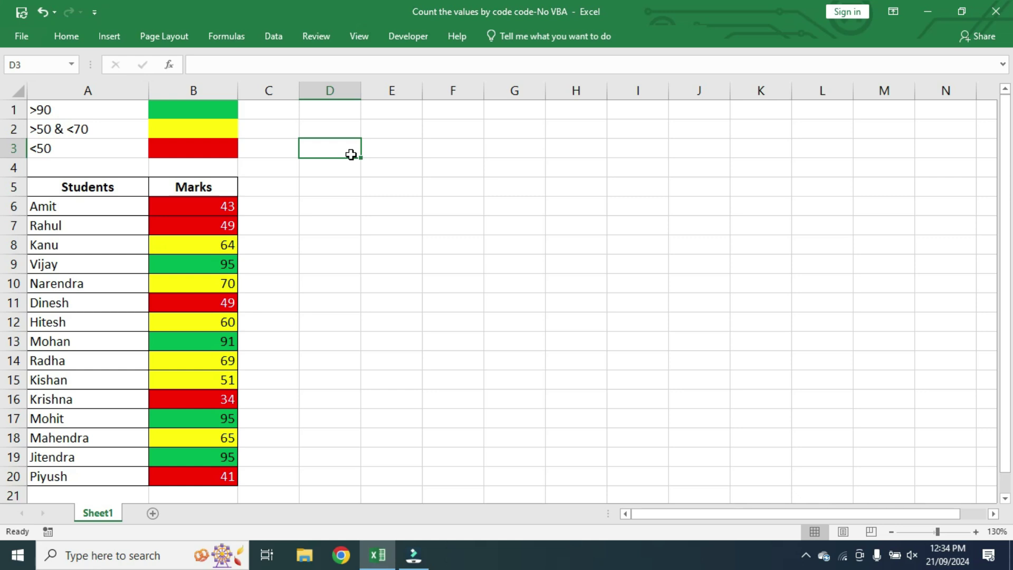
click(192, 211)
click(192, 225)
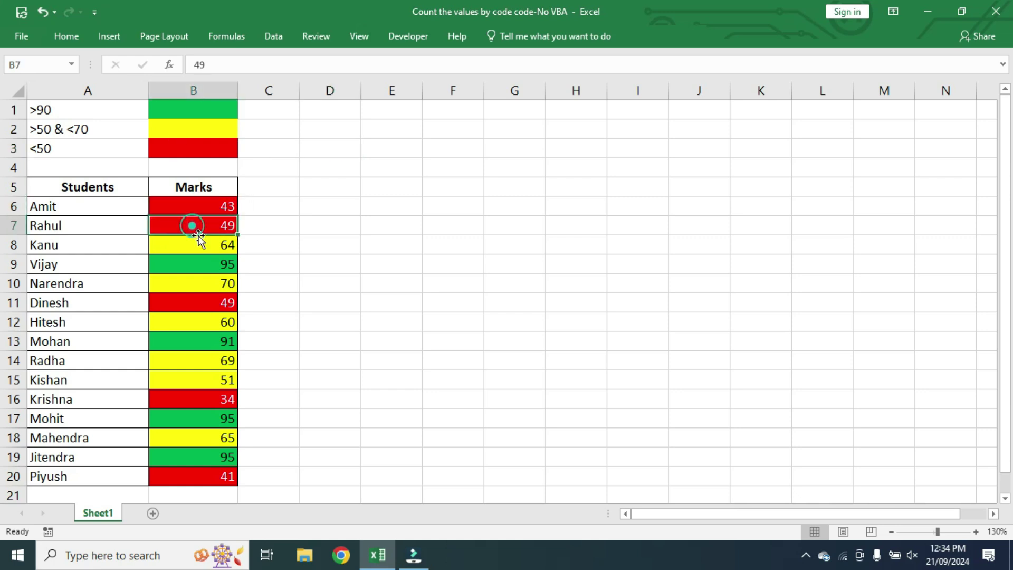
click(199, 245)
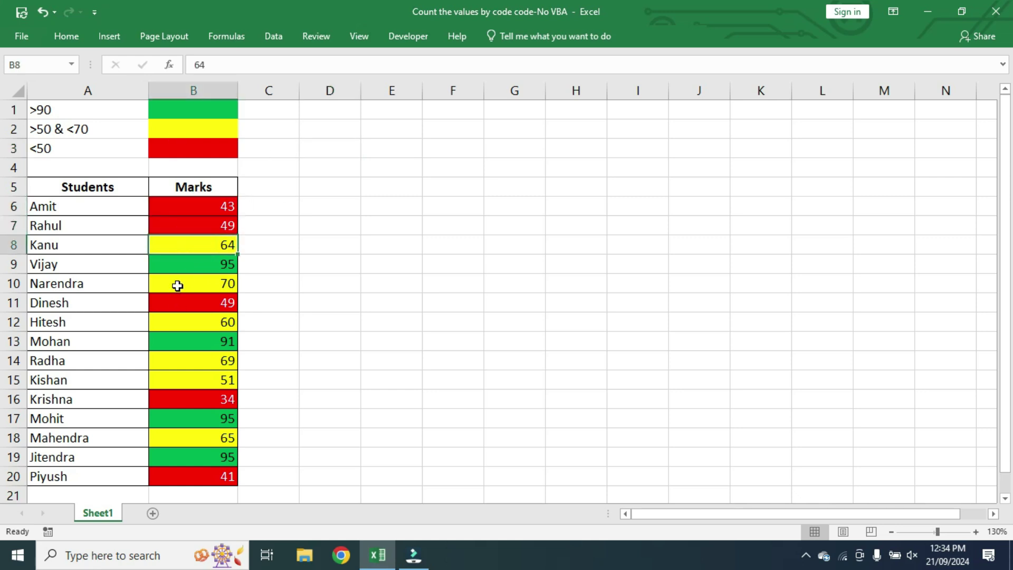
click(157, 200)
click(177, 206)
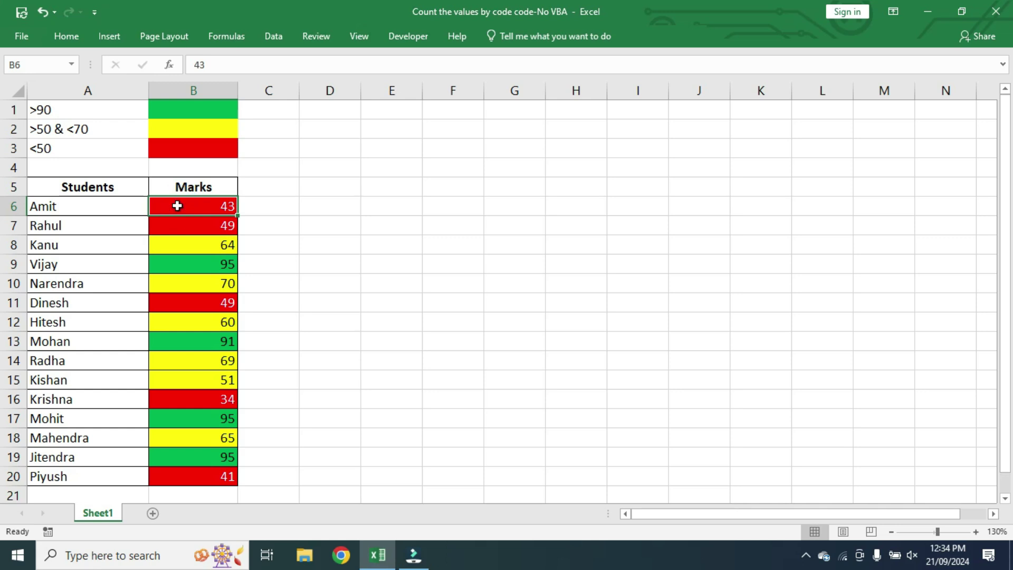
click(166, 241)
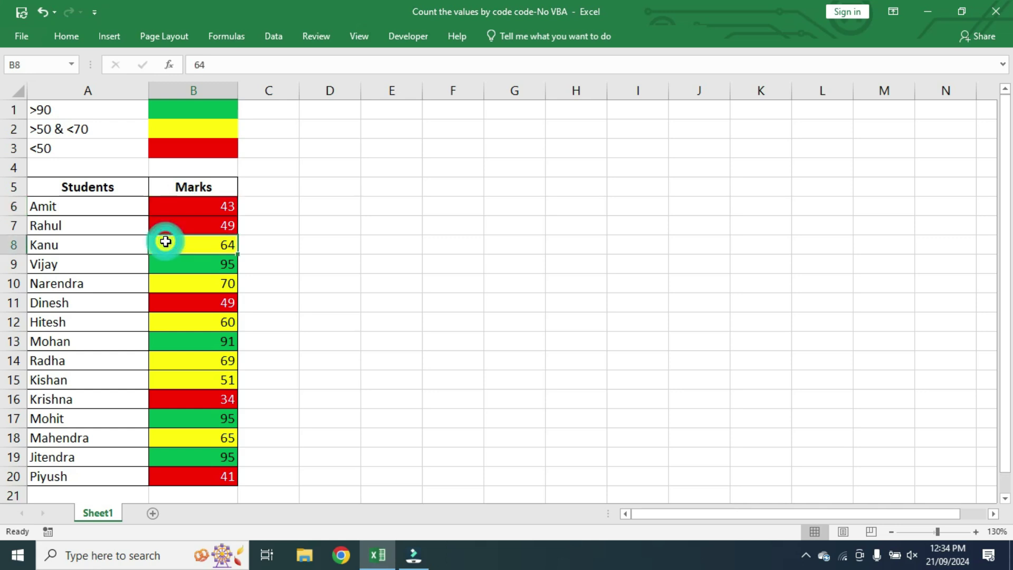
click(179, 264)
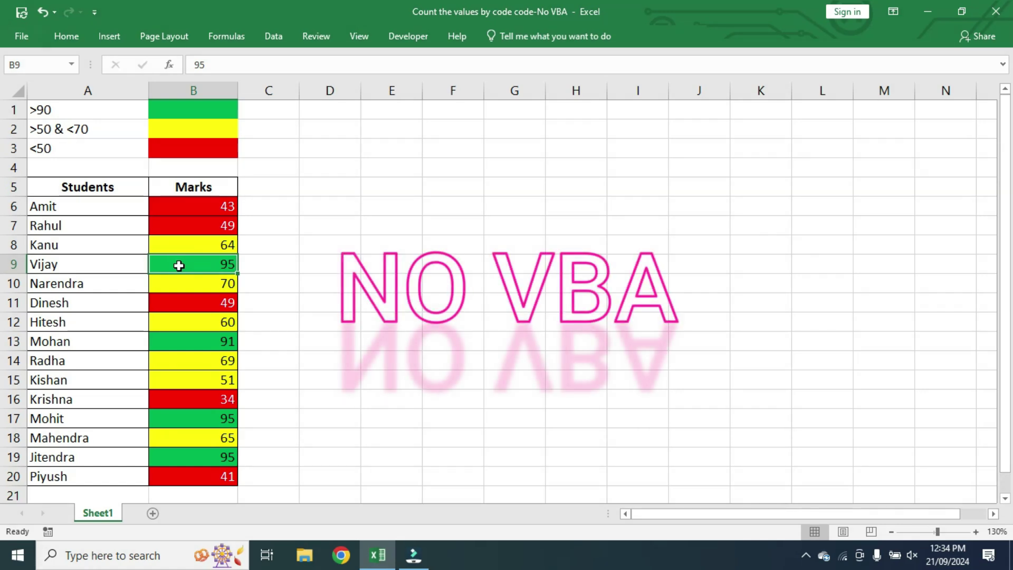
With cell B6 as the active cell, start a new workbook-scoped defined name called Colorcode
click(193, 206)
click(225, 37)
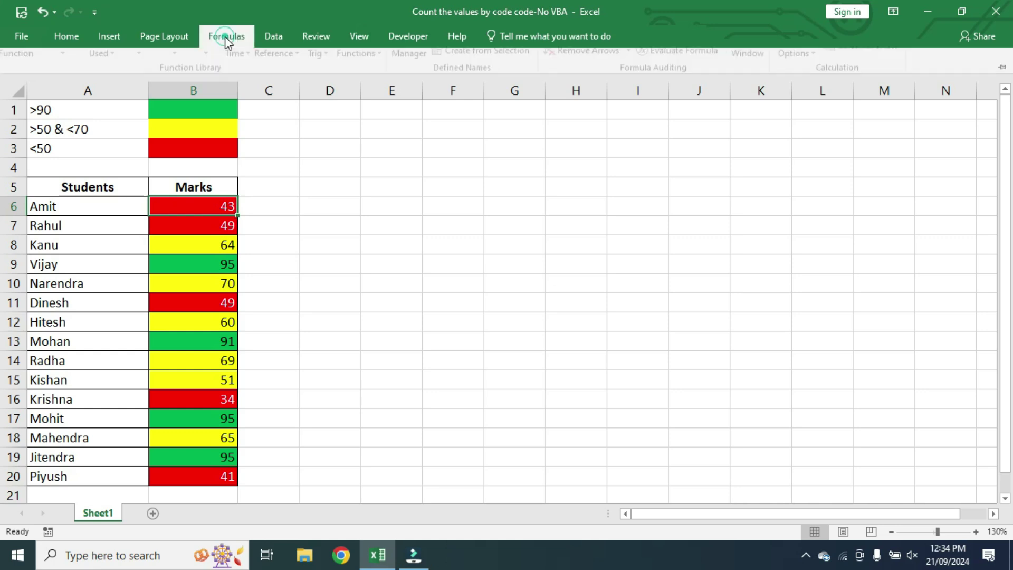
click(226, 36)
click(416, 89)
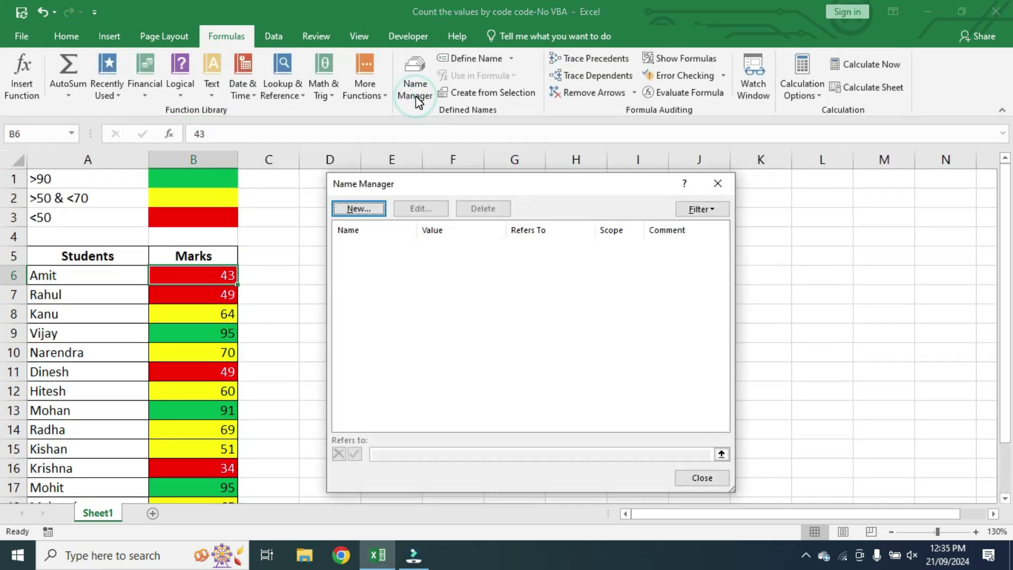
click(358, 209)
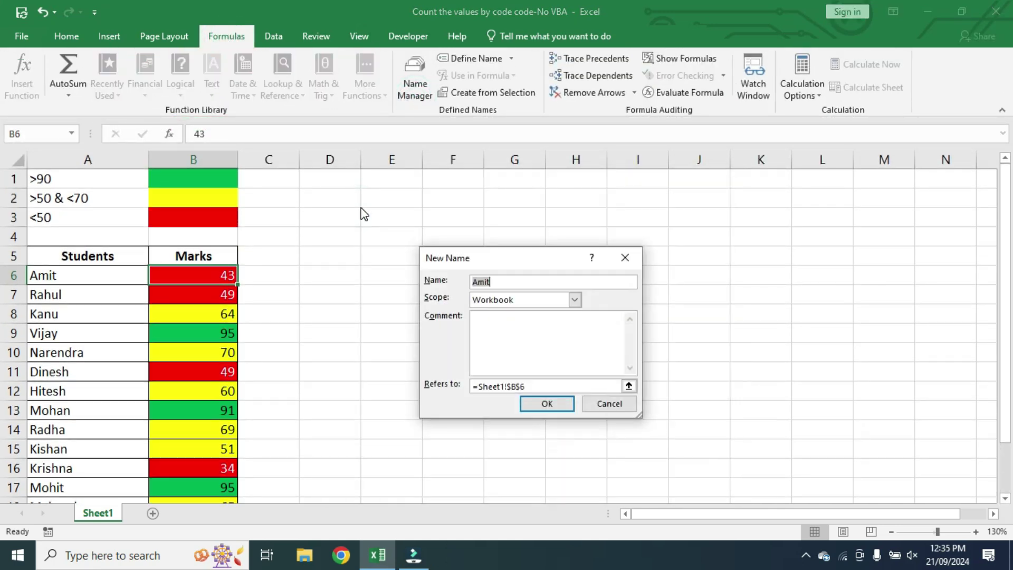
drag(490, 259, 377, 243)
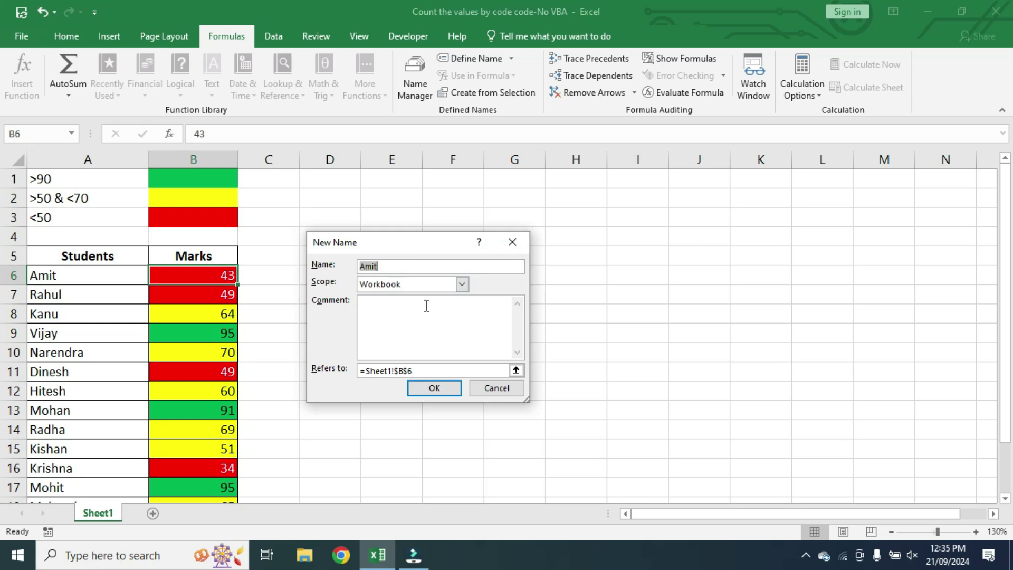
key(BackSpace)
Make the Colorcode name refer to =GET.CELL(63,!B6) and save it
click(419, 370)
key(BackSpace)
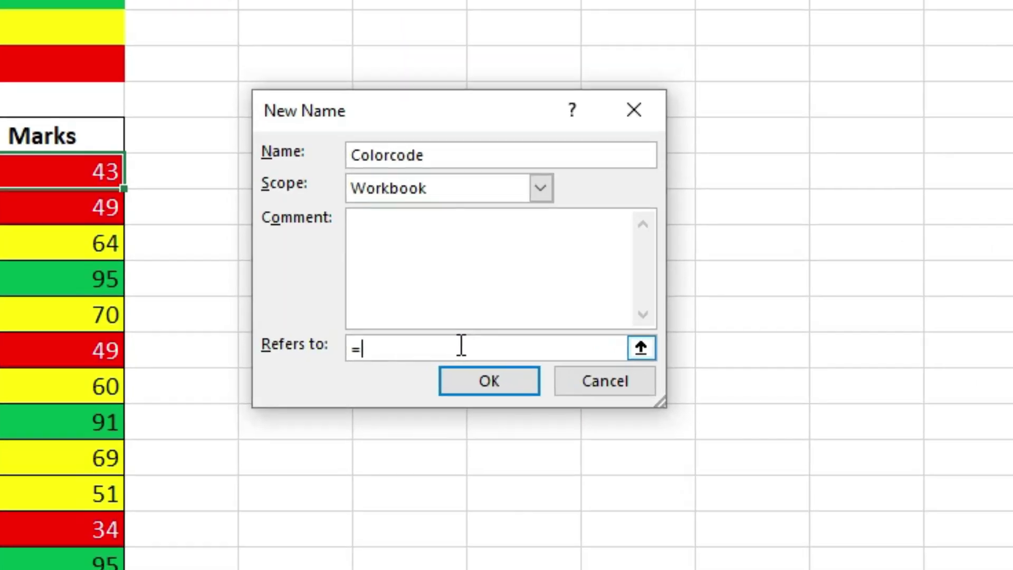
text(GET)
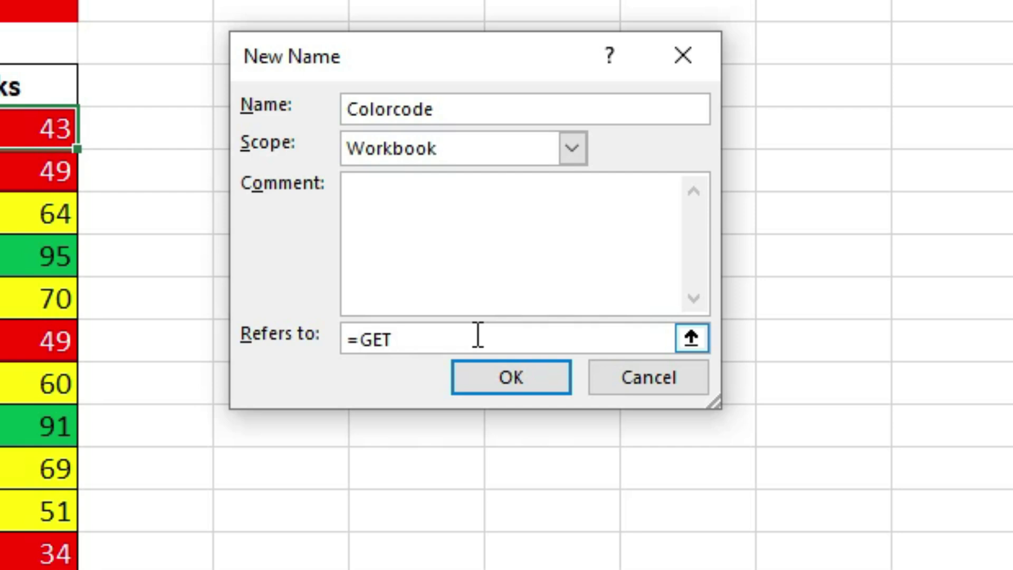
text(.CELL(63)
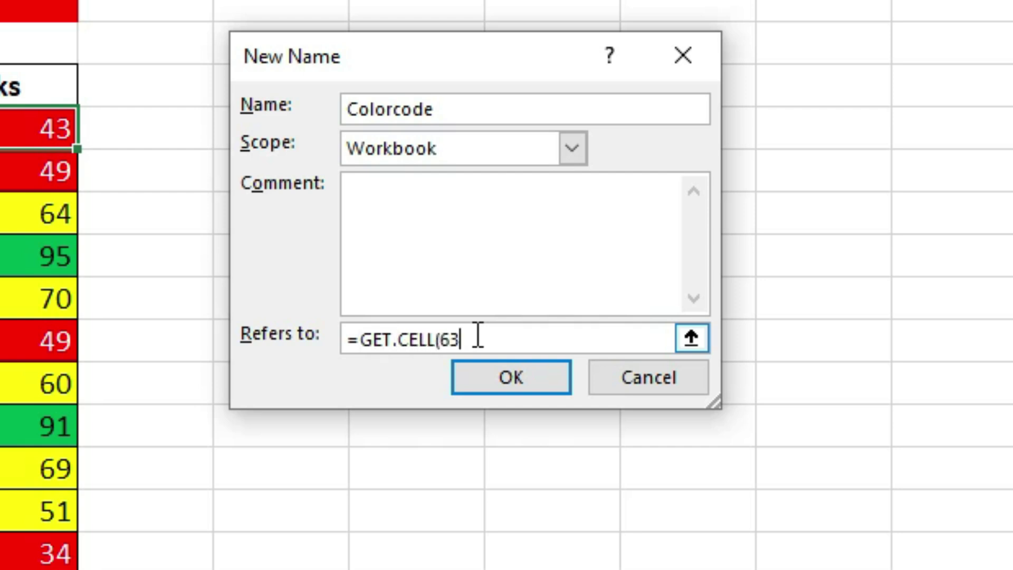
text(,!)
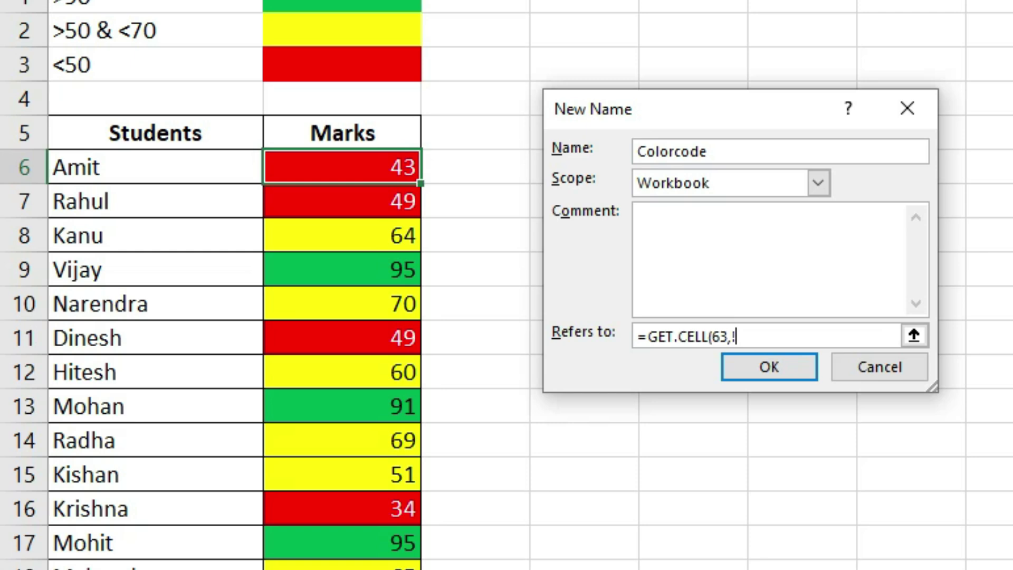
text(B6))
click(768, 357)
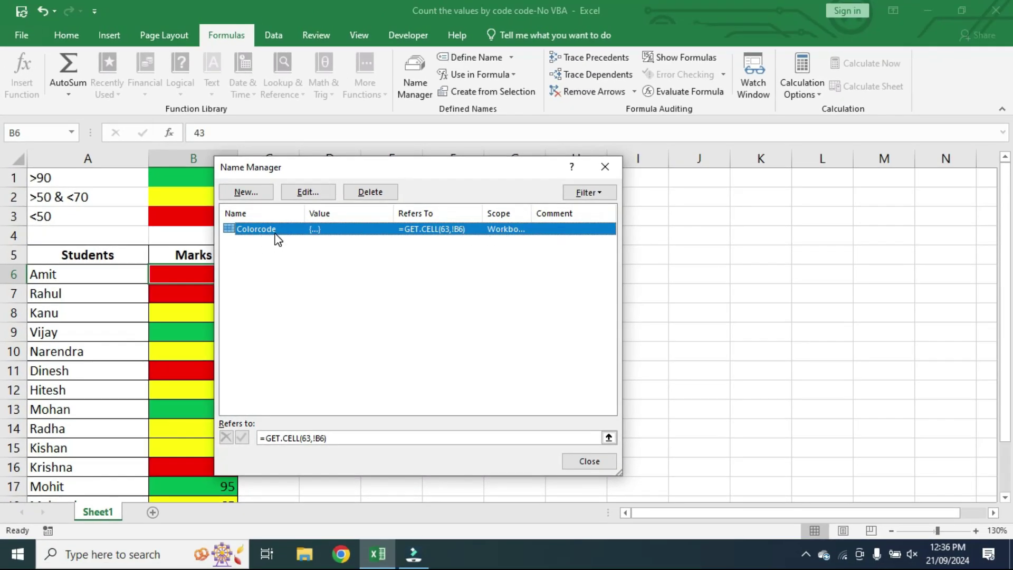
Close the name manager and enter =Colorcode as an array formula in C6, next to the first mark
click(587, 461)
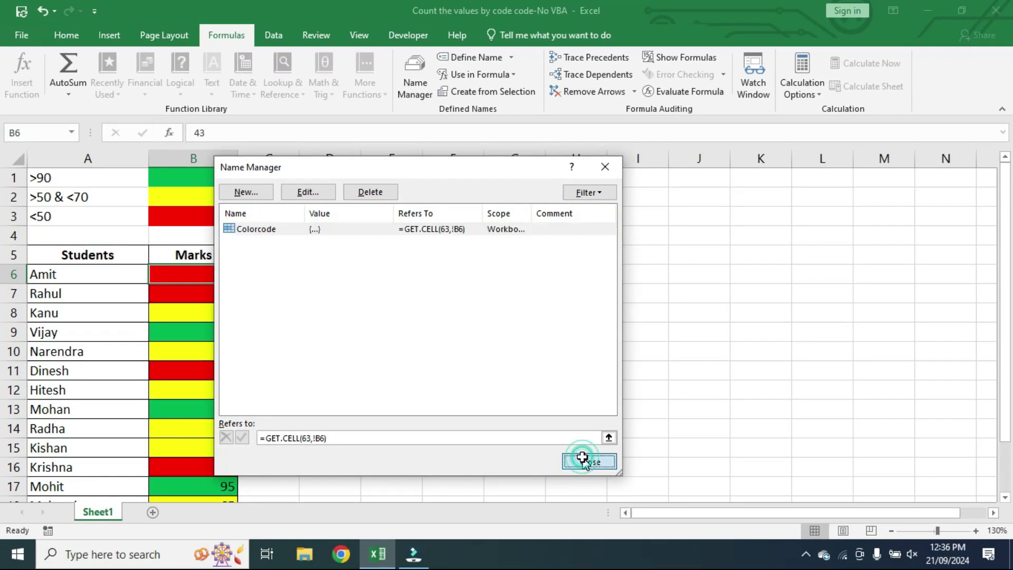
key(ctrl+F1)
click(272, 205)
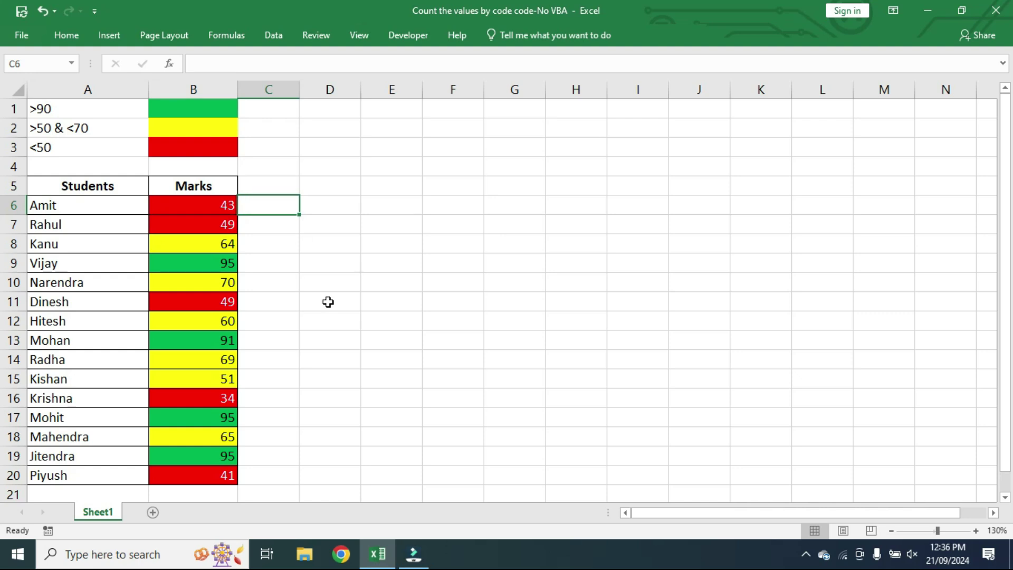
text(=COL)
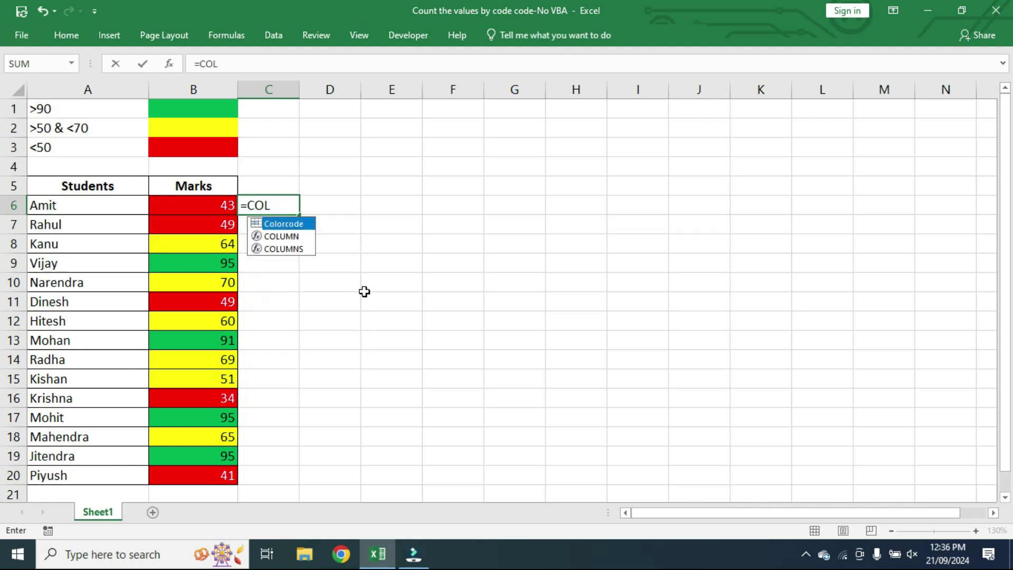
key(Tab)
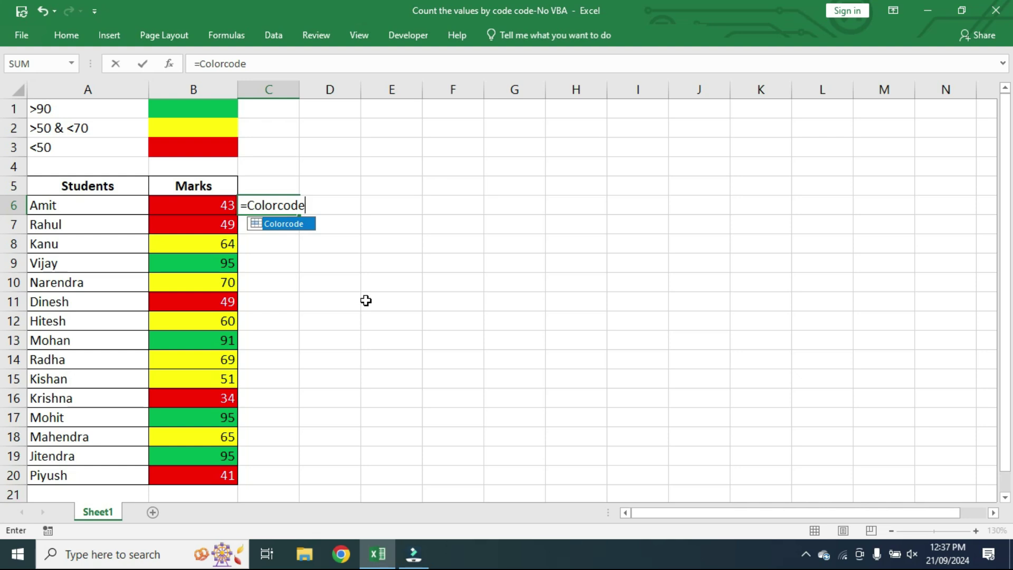
key(ctrl+shift+Return)
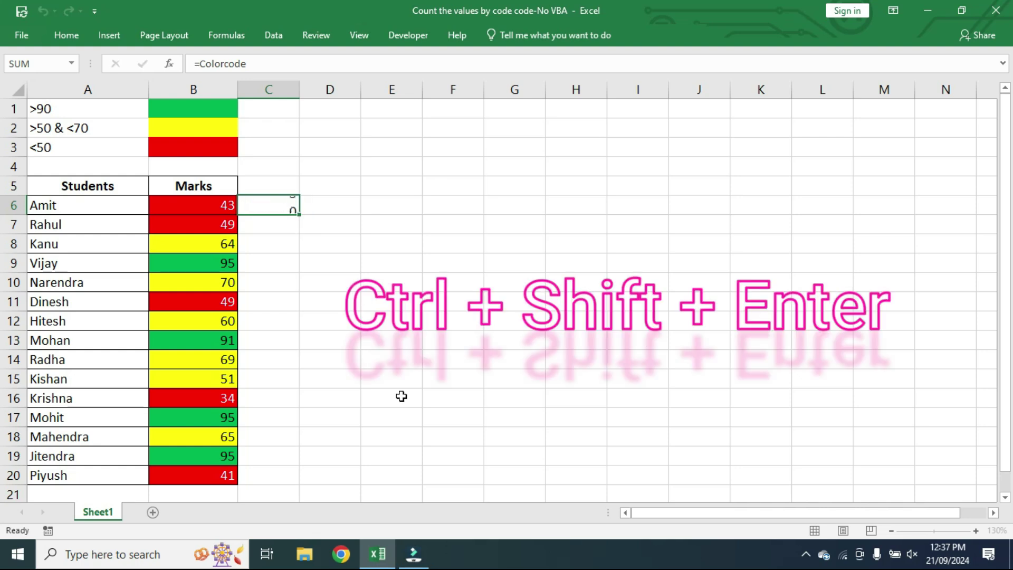
Fill the Colorcode array formula from C6 down to C20, alongside all the marks
click(199, 206)
click(266, 206)
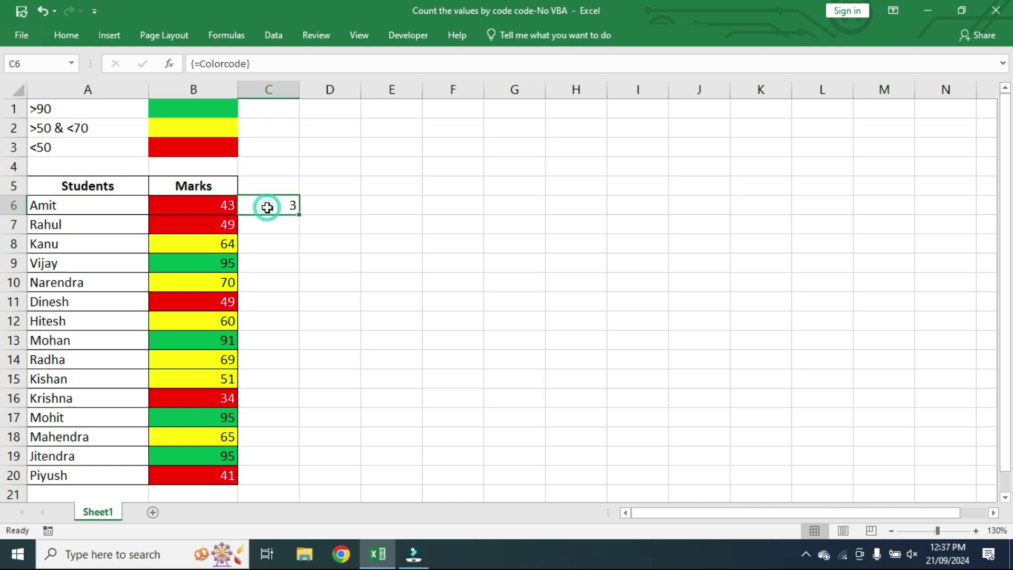
drag(302, 215, 301, 478)
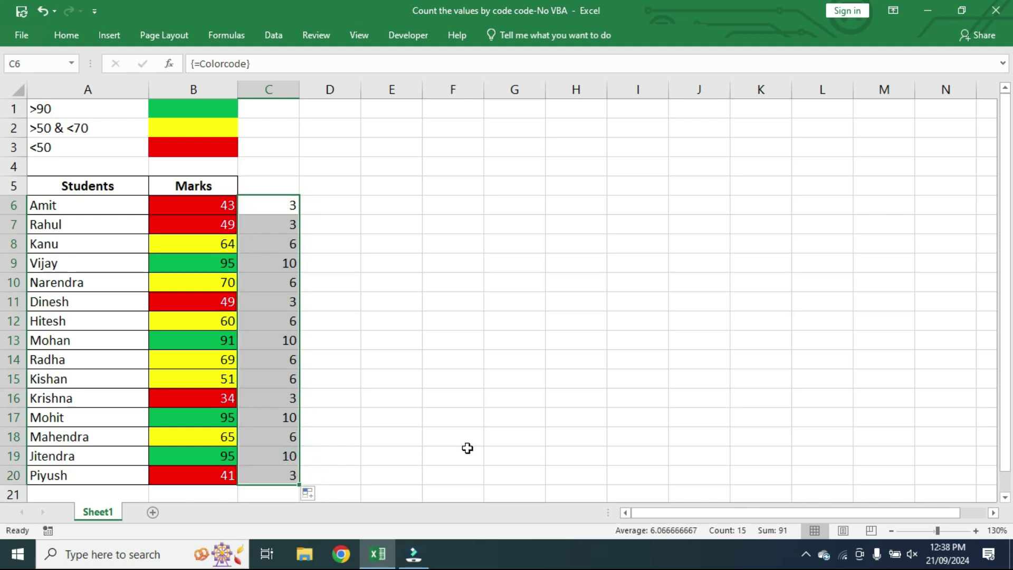
Compare a red, a yellow and a green mark (B6, B8, B13) with the colour codes beside them in column C
click(202, 205)
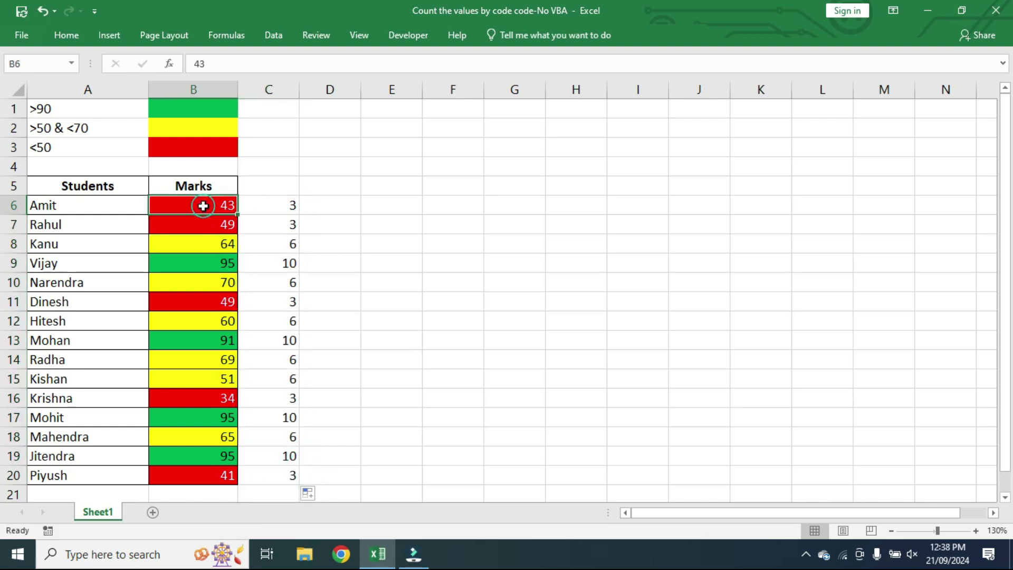
click(280, 204)
click(211, 242)
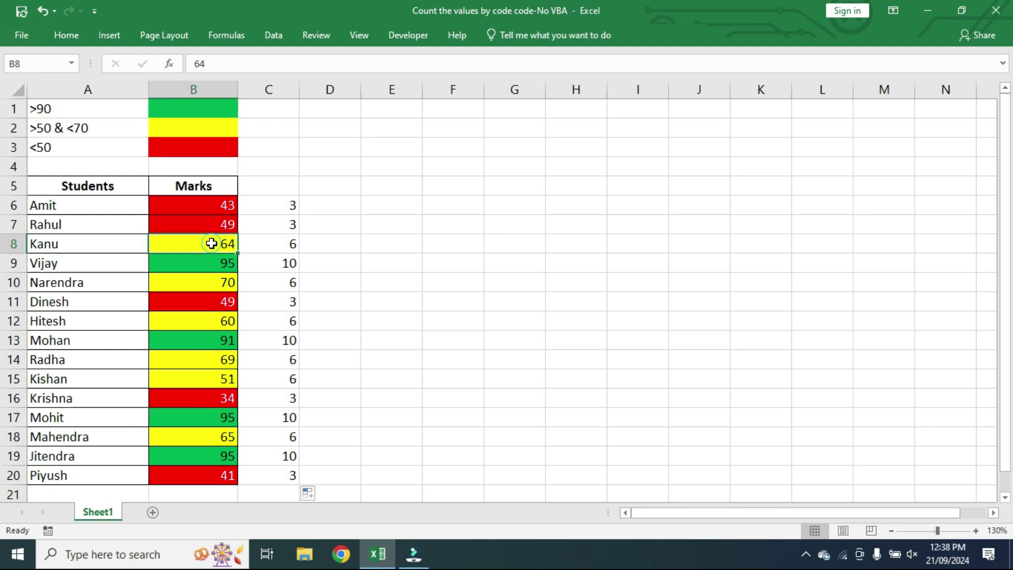
click(277, 244)
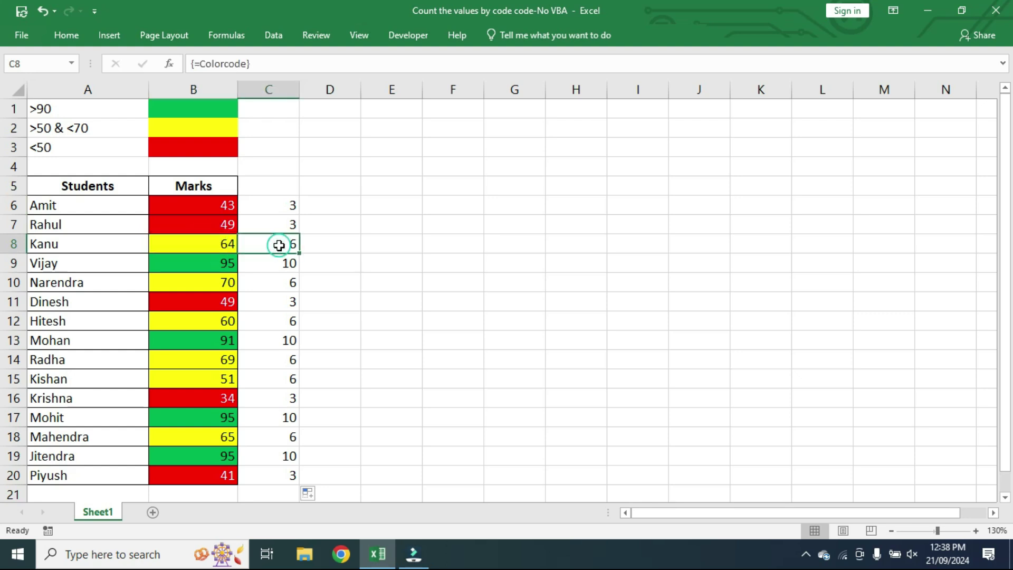
click(202, 342)
click(287, 340)
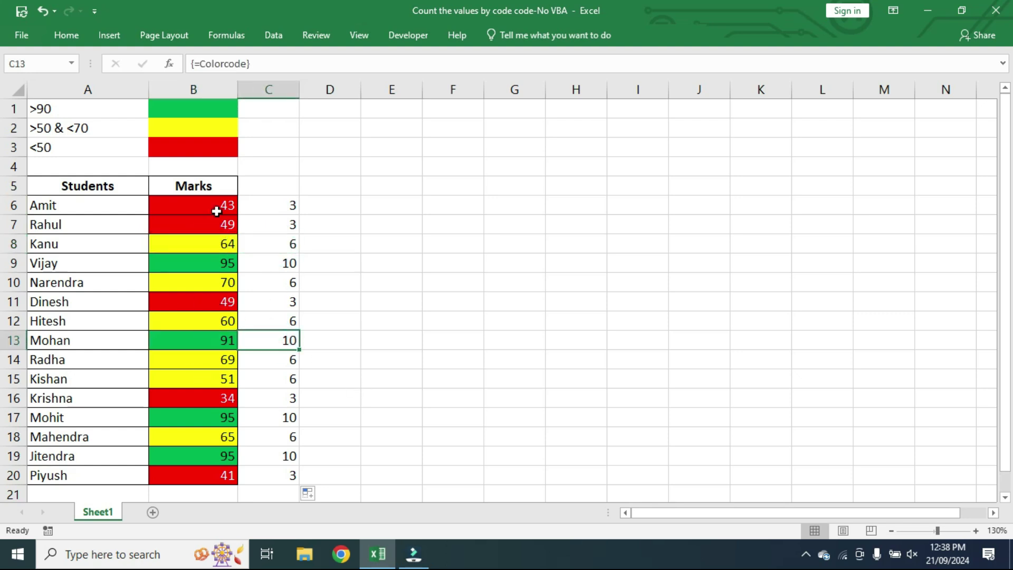
Enter the colour codes in the legend cells: 10 in green B1, 6 in yellow B2 and 3 in red B3
click(188, 113)
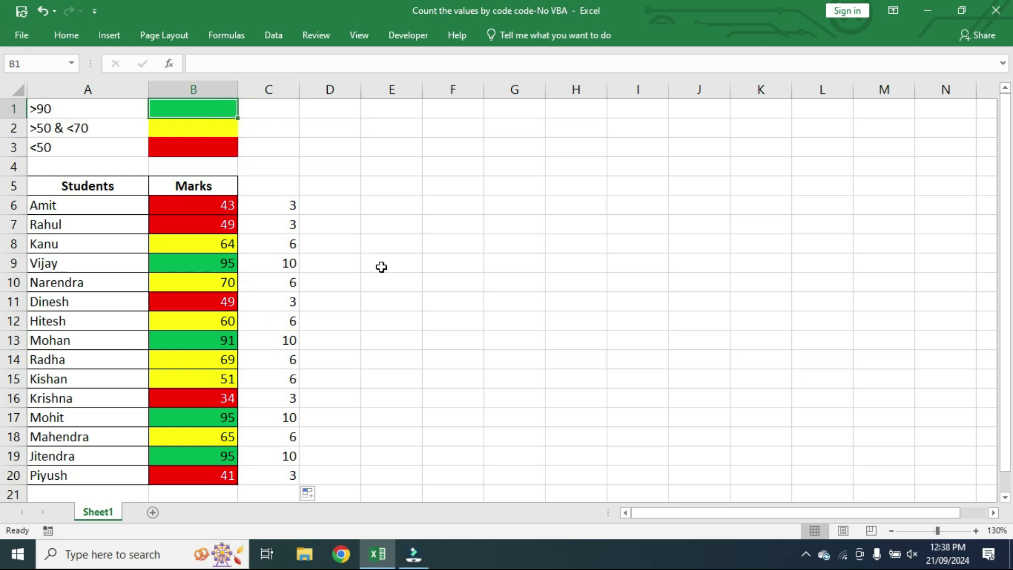
text(10)
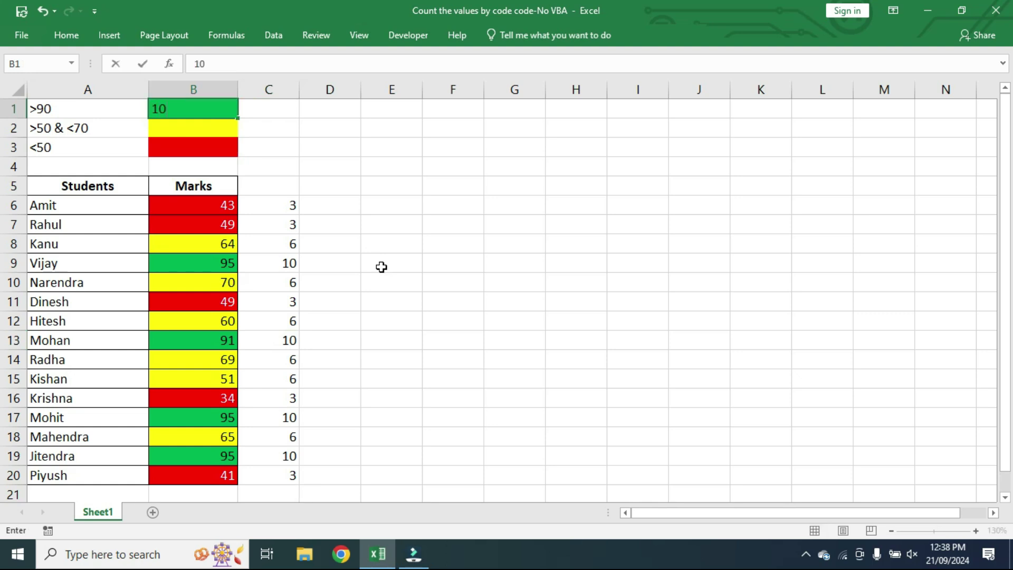
click(214, 128)
text(6)
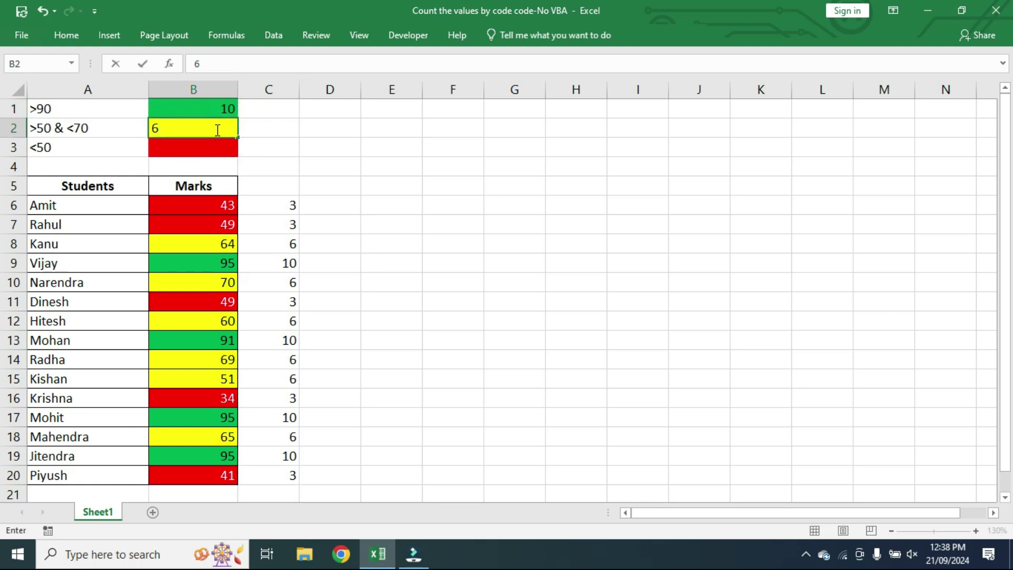
click(194, 152)
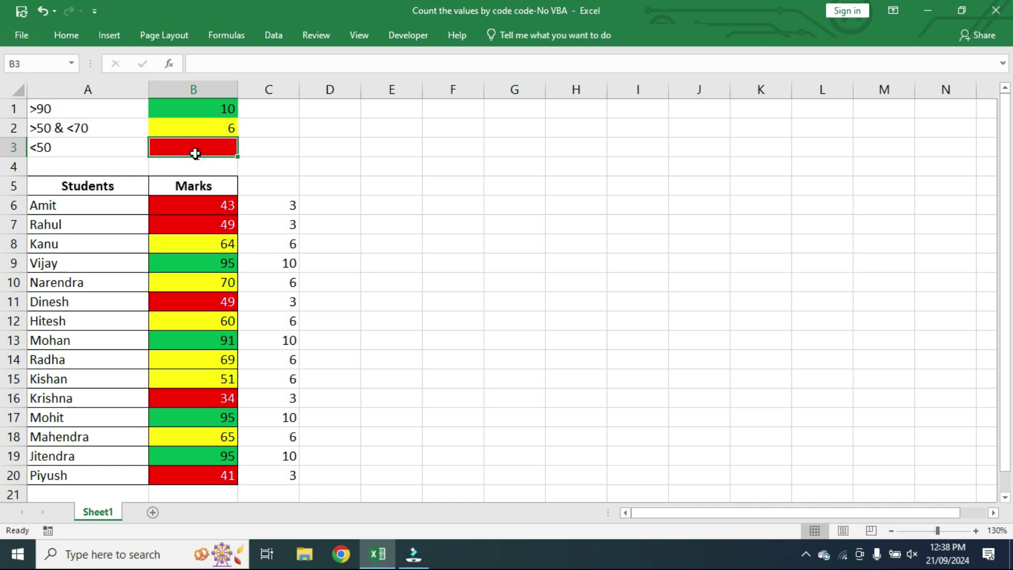
text(3)
key(Return)
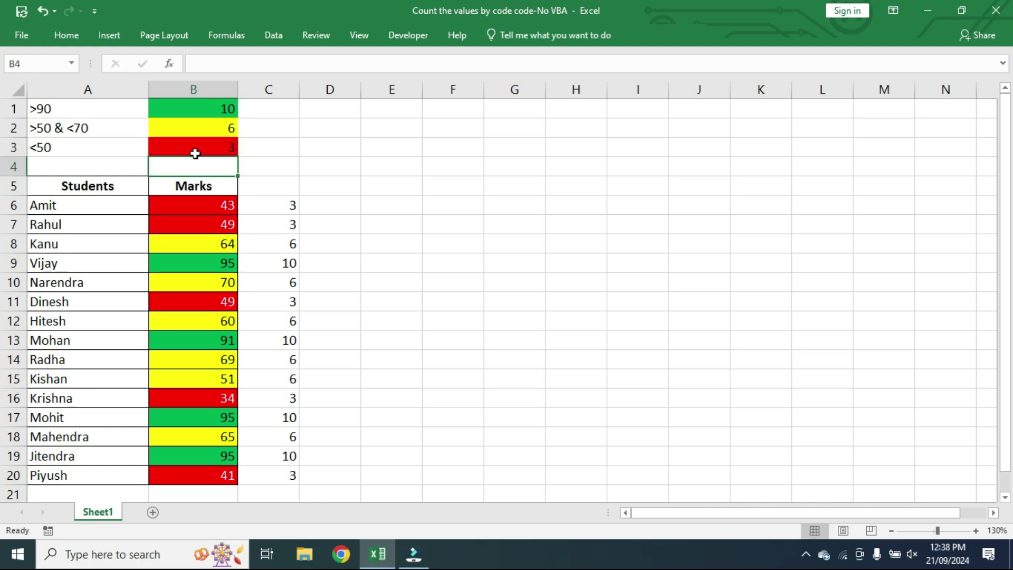
Start a SUMIFS formula in C1 with the marks $B$6:$B$20 as the absolute sum range
click(274, 110)
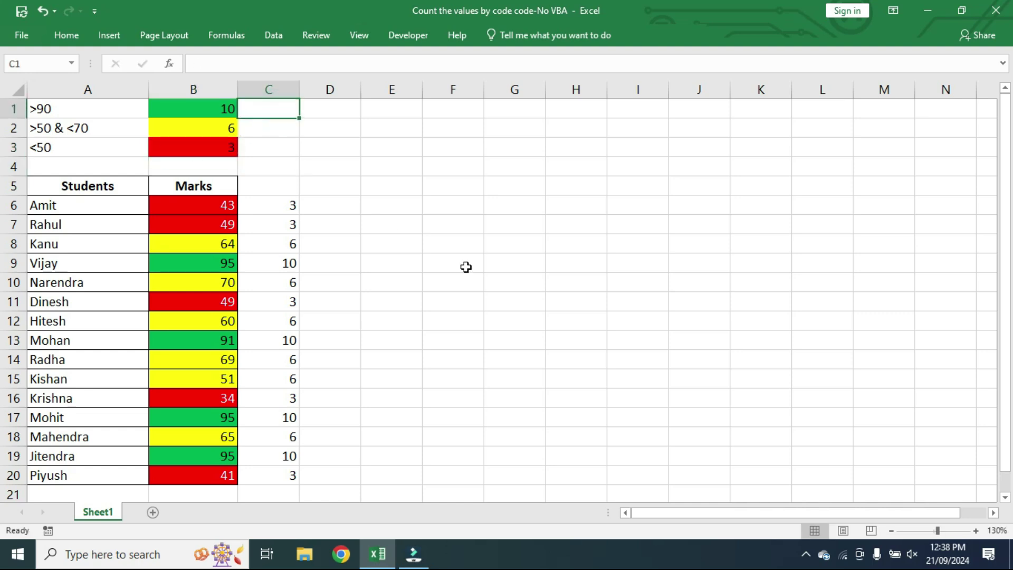
text(=SUM)
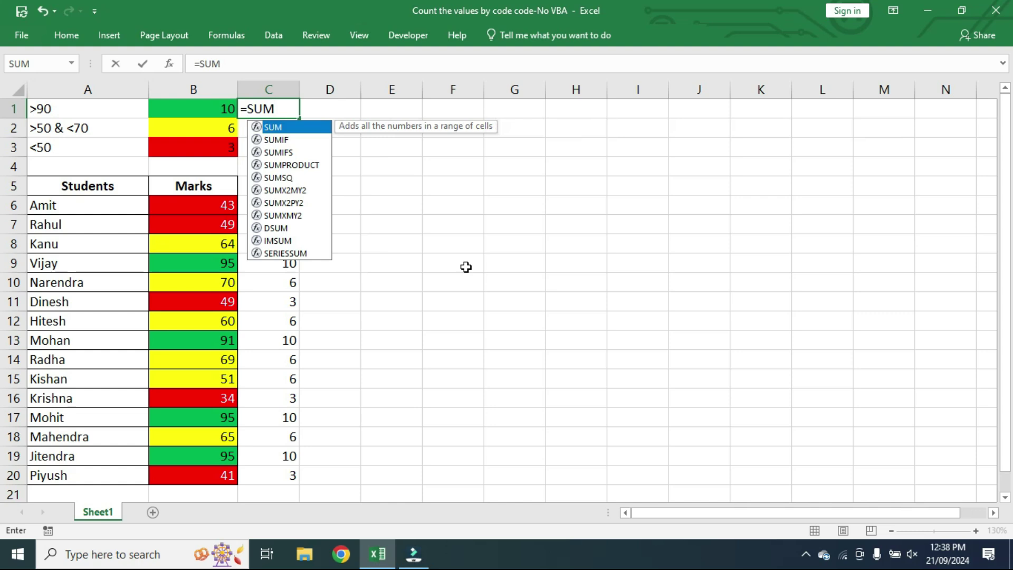
text(IFS()
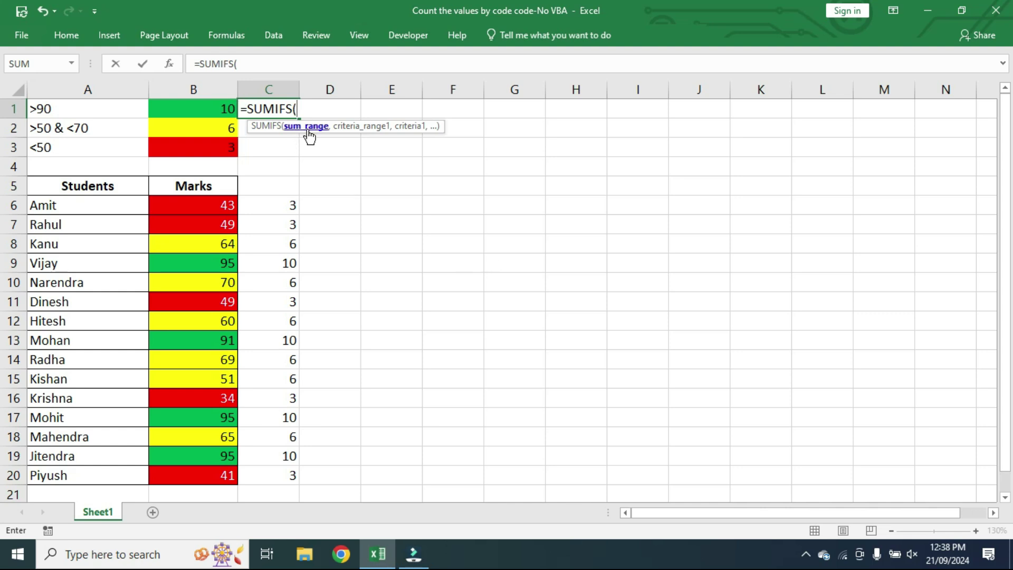
drag(198, 205, 203, 472)
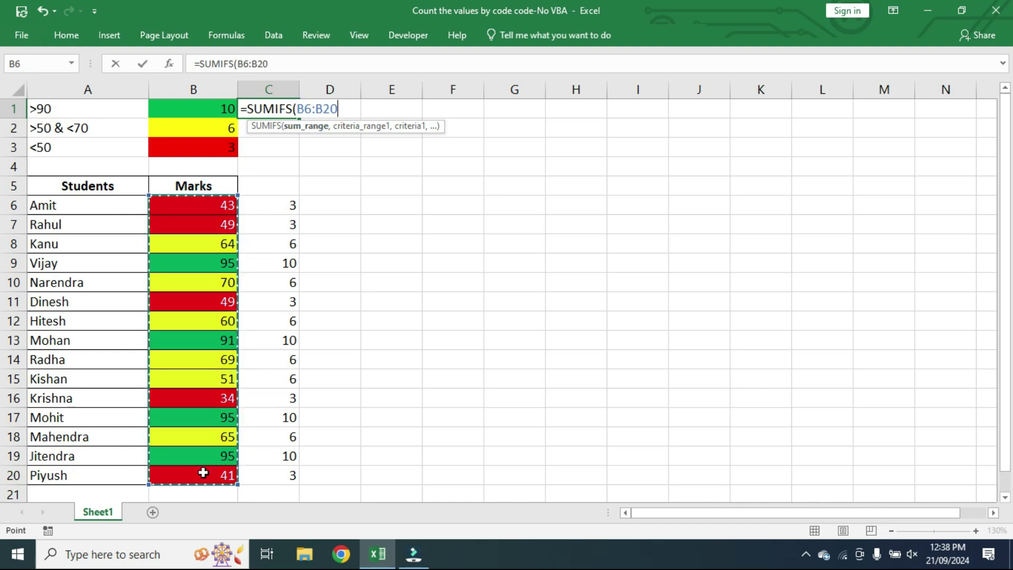
key(F4)
text(,)
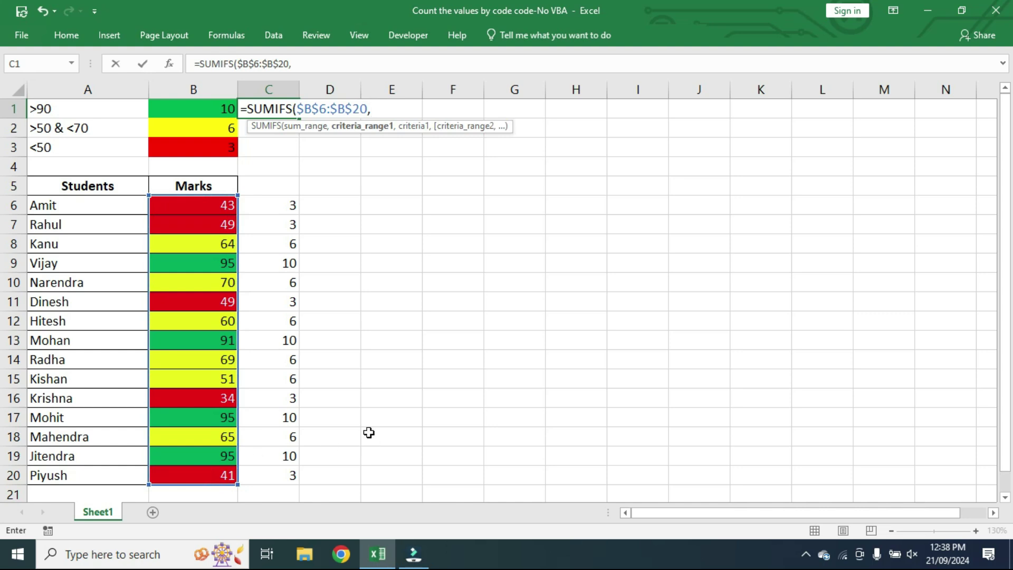
Complete the C1 formula with criteria range $C$6:$C$20 and criterion B1, and fill it down to C3
drag(271, 207, 266, 475)
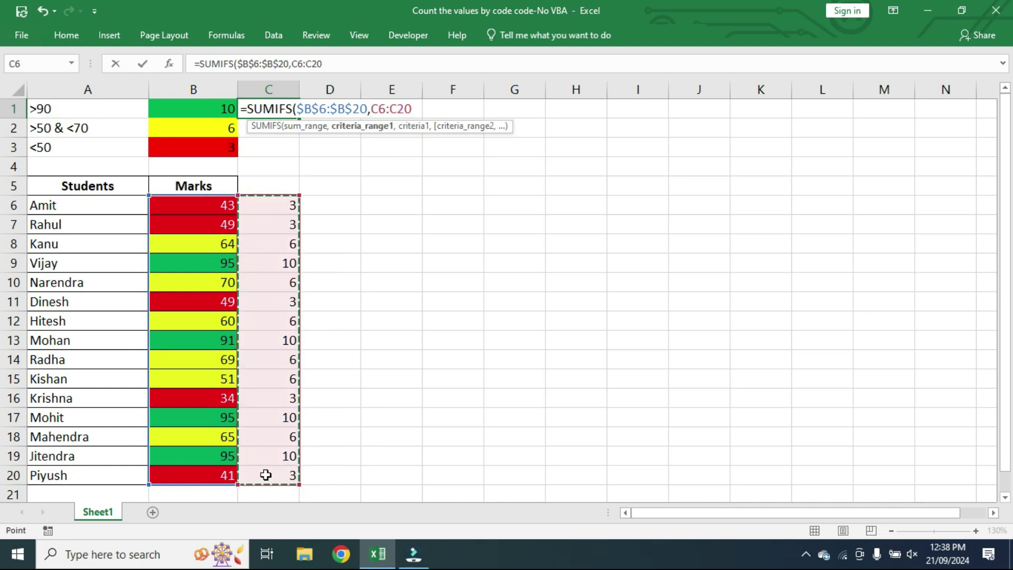
key(F4)
text(,)
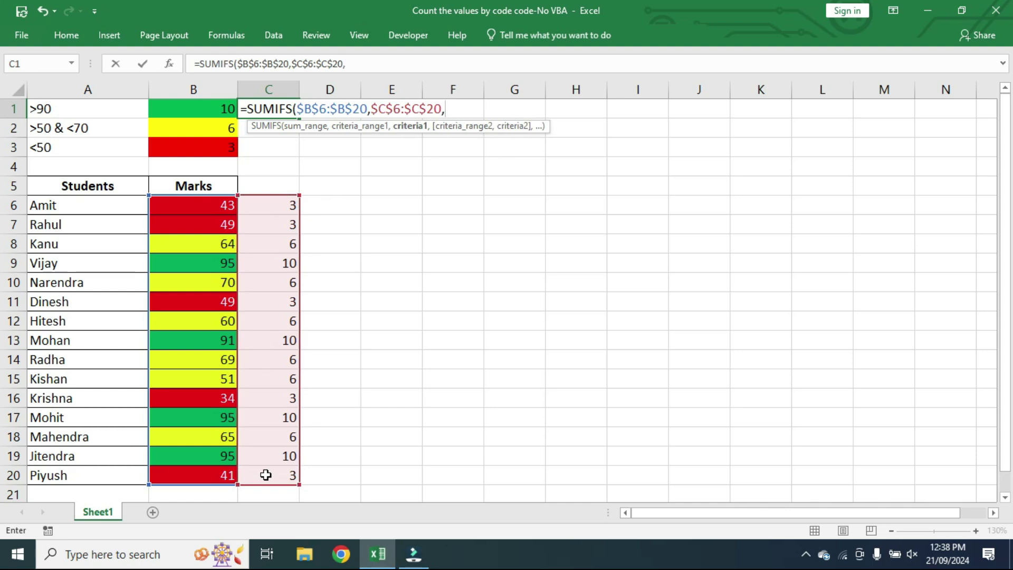
click(205, 107)
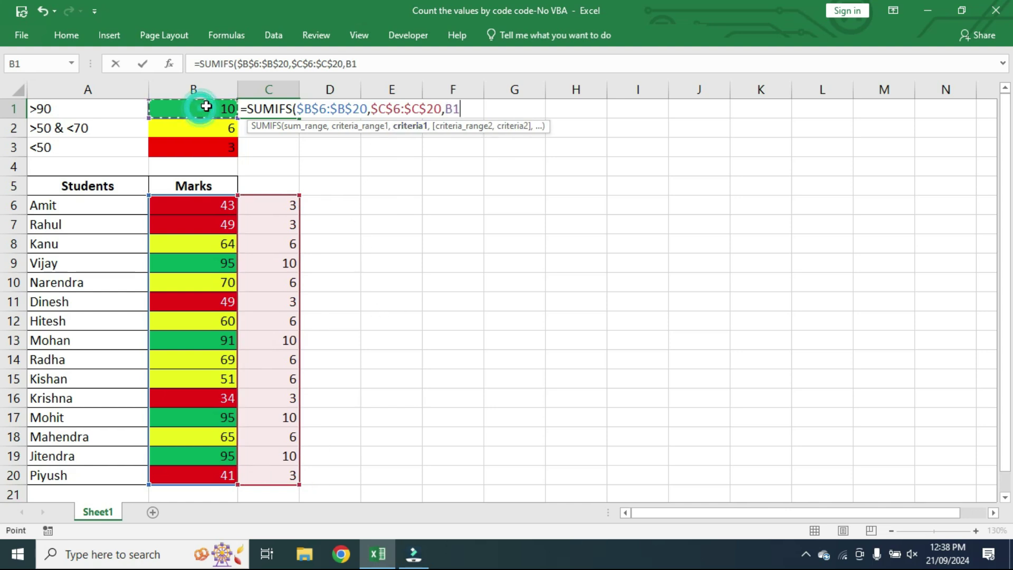
text())
key(ctrl+Return)
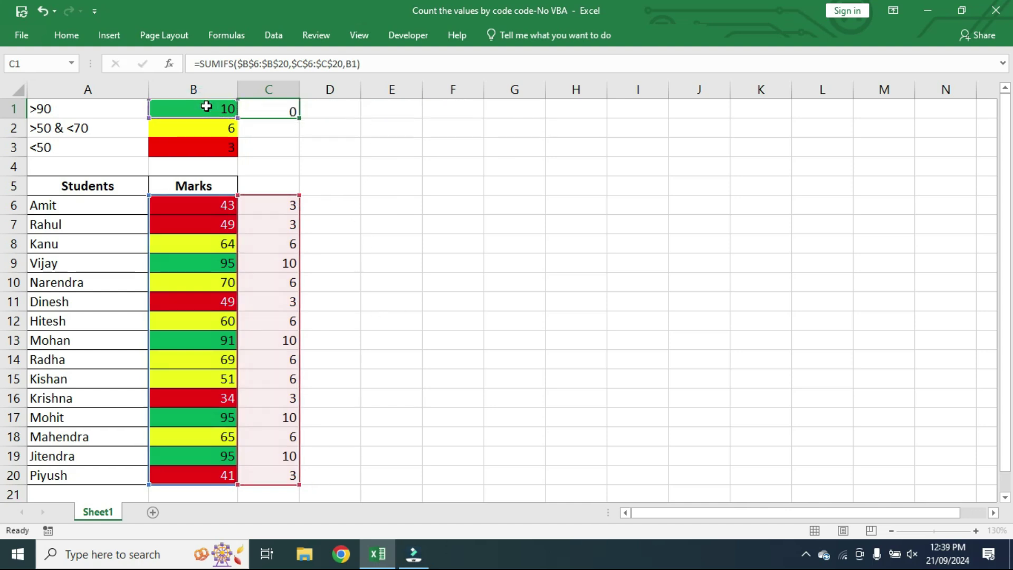
drag(300, 120, 301, 154)
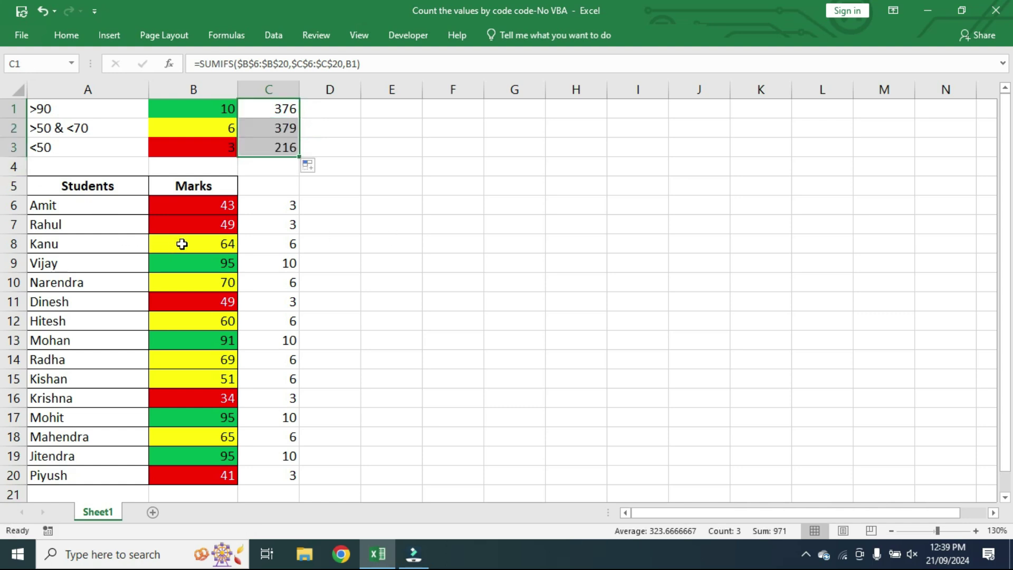
Turn on filtering for the student table, filter Marks by green cell colour, and check the visible marks' sum against C1
click(134, 221)
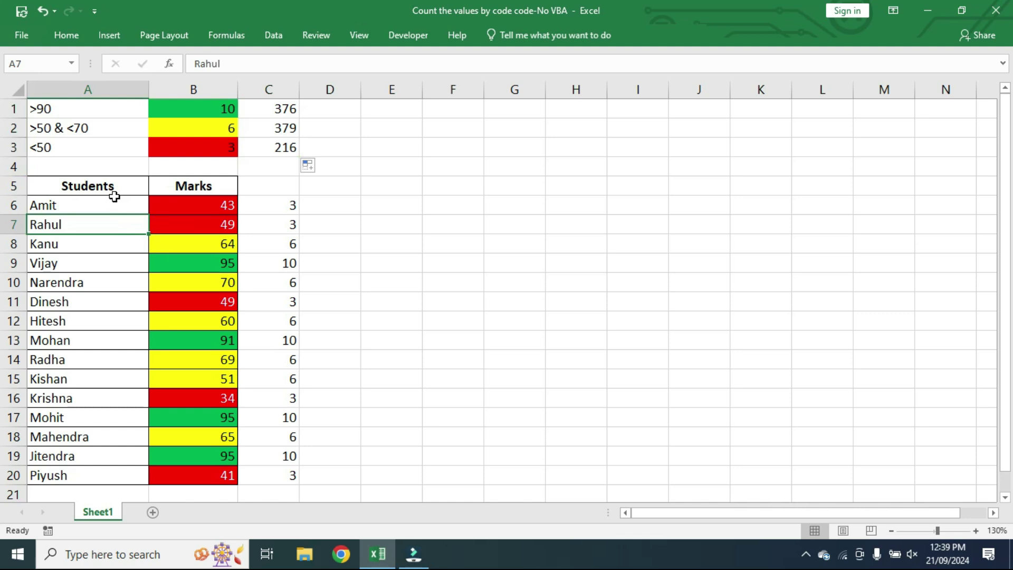
key(ctrl+shift+l)
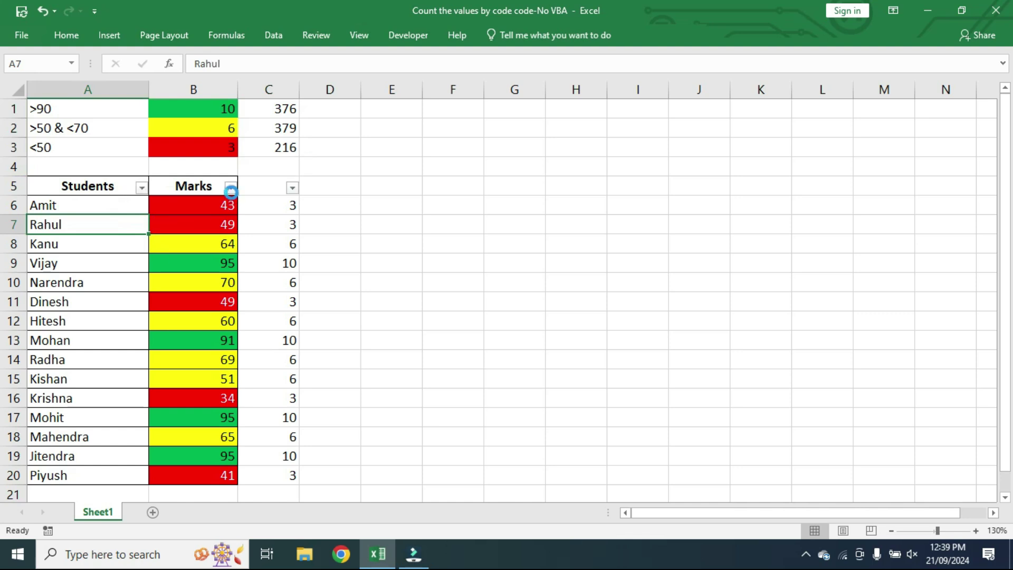
click(230, 187)
mouse_move(91, 276)
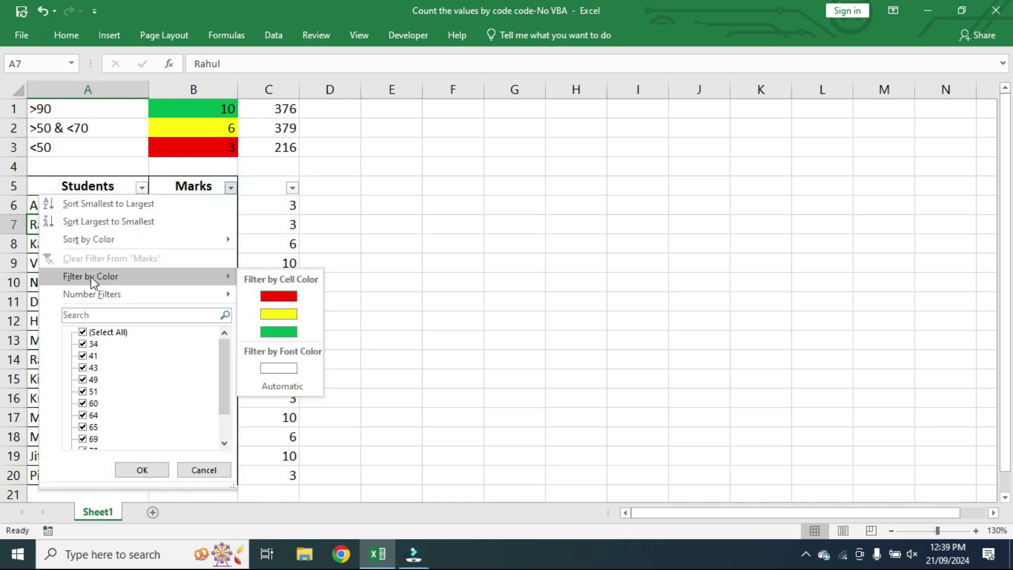
click(285, 332)
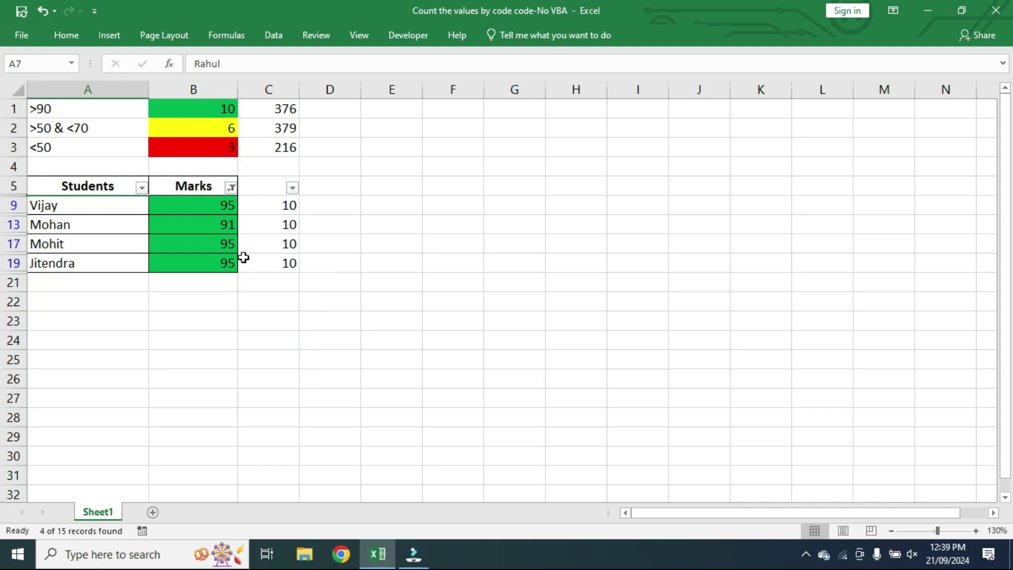
drag(206, 206, 201, 264)
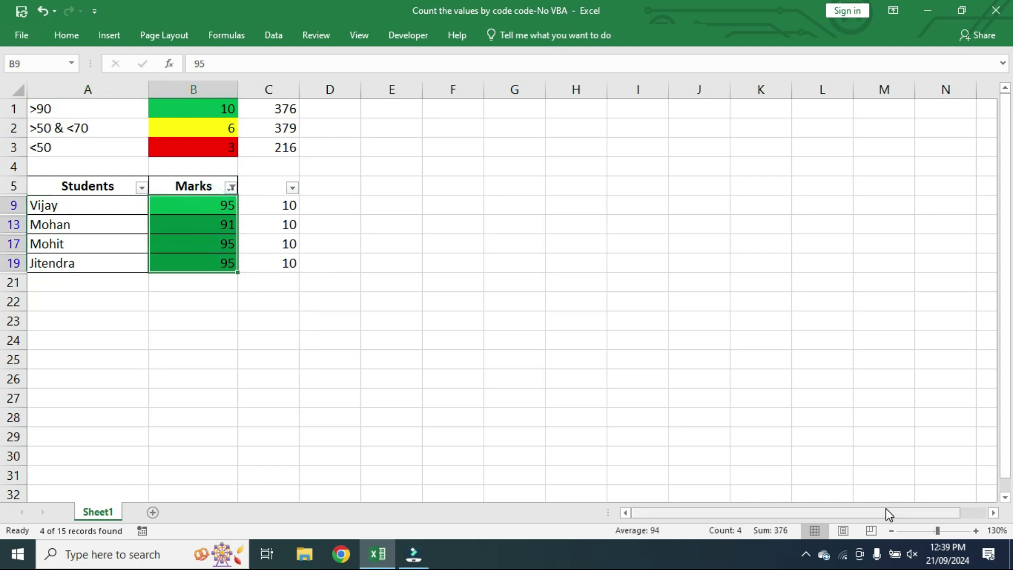
click(264, 109)
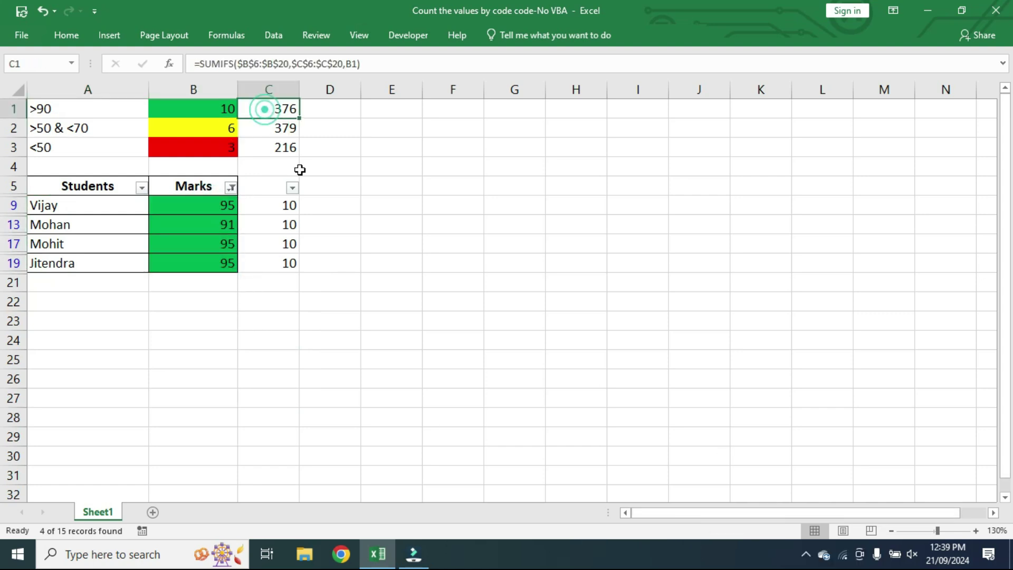
Filter Marks by yellow cell colour and check the sum of the visible marks against C2
click(230, 187)
click(287, 314)
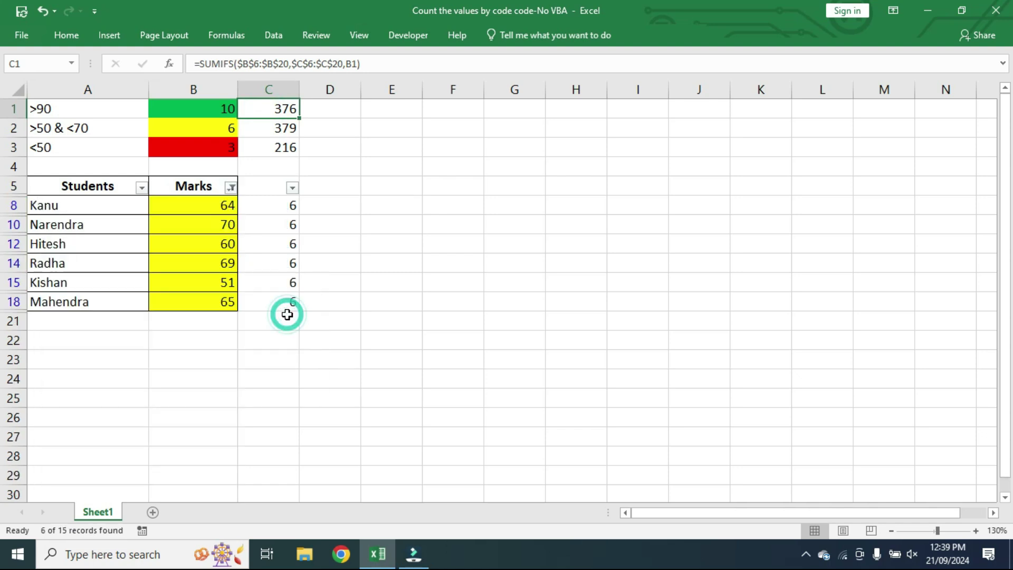
drag(221, 205, 222, 301)
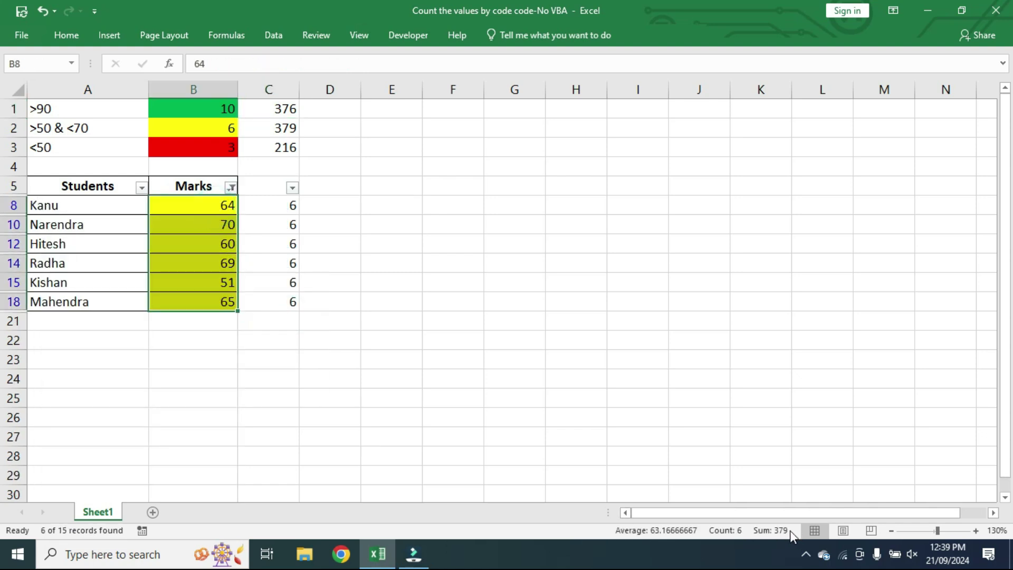
click(288, 129)
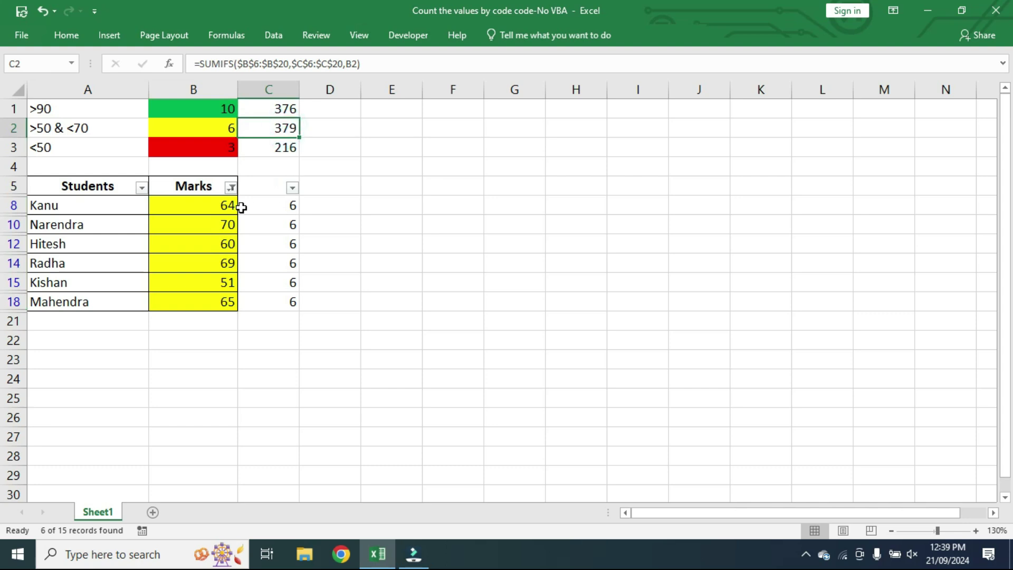
Filter Marks by red cell colour and check the sum of the visible marks against C3
click(231, 187)
mouse_move(188, 283)
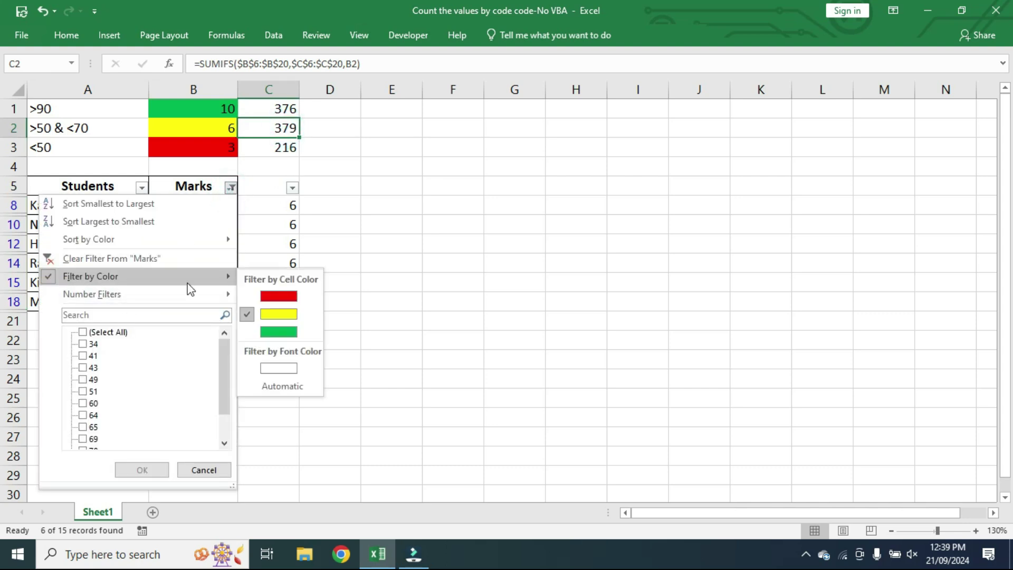
click(279, 295)
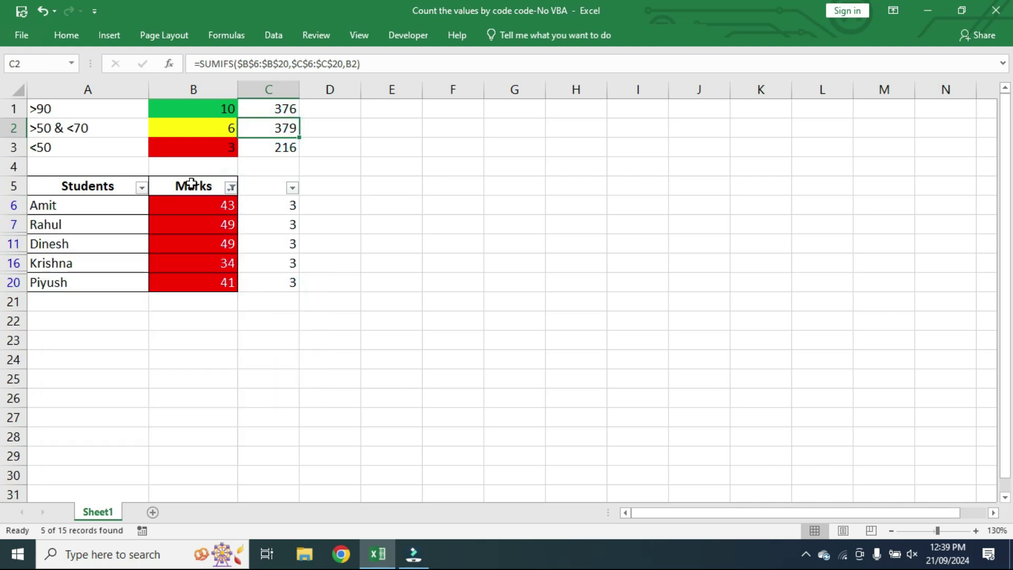
drag(192, 205, 194, 281)
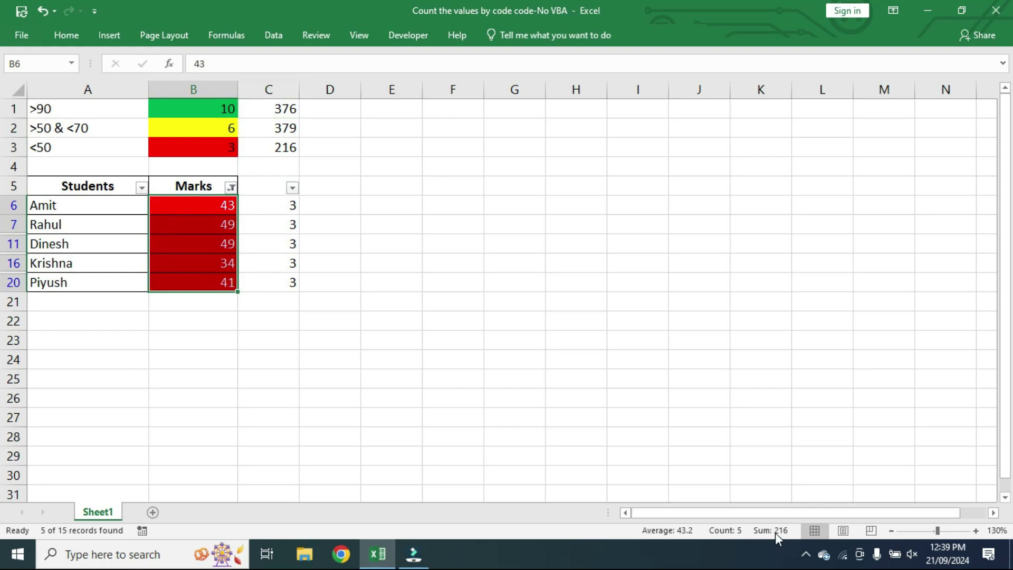
click(283, 147)
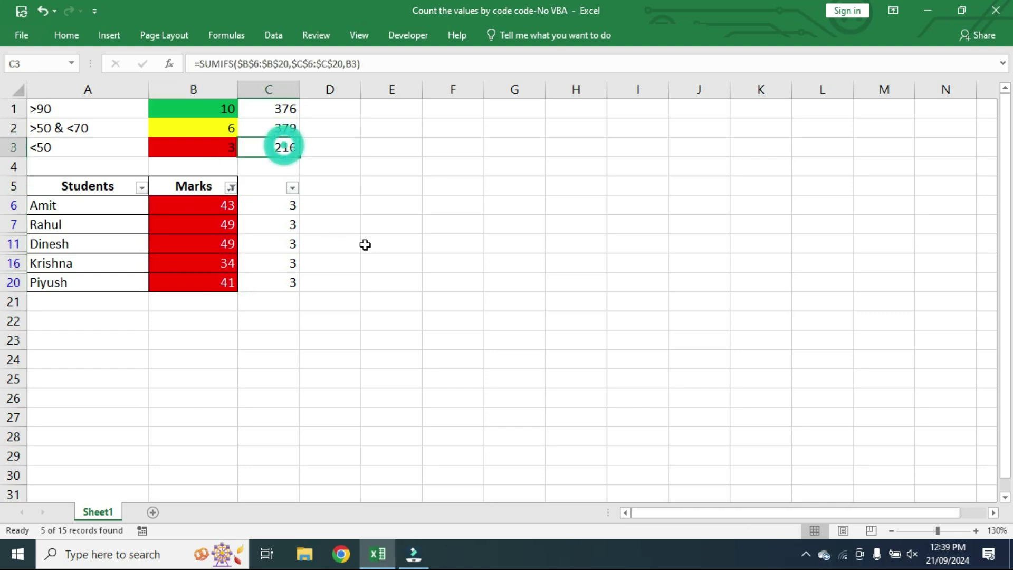
Remove the red colour filter by reselecting all Marks values so every student row is shown
click(230, 188)
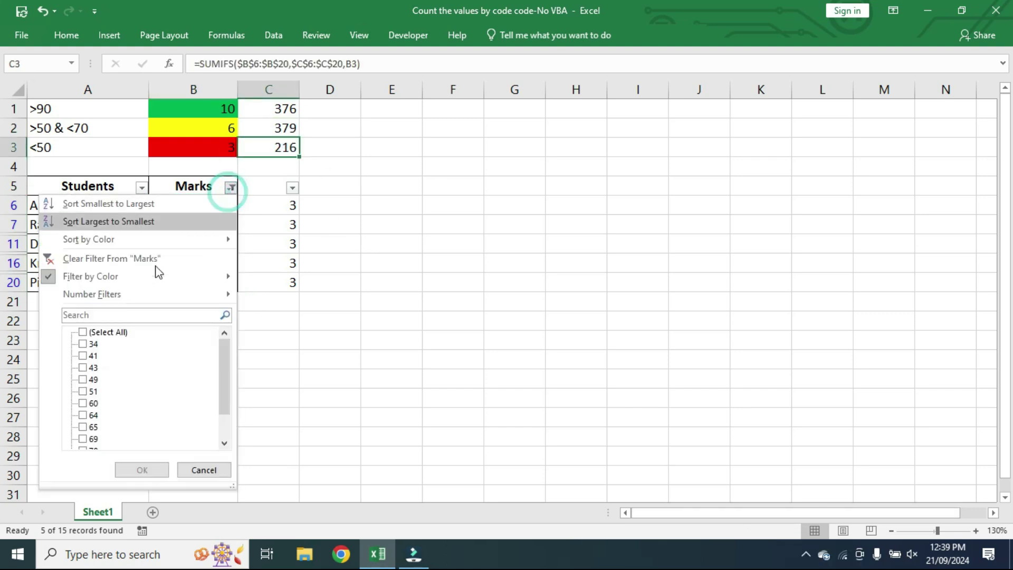
click(94, 335)
click(94, 334)
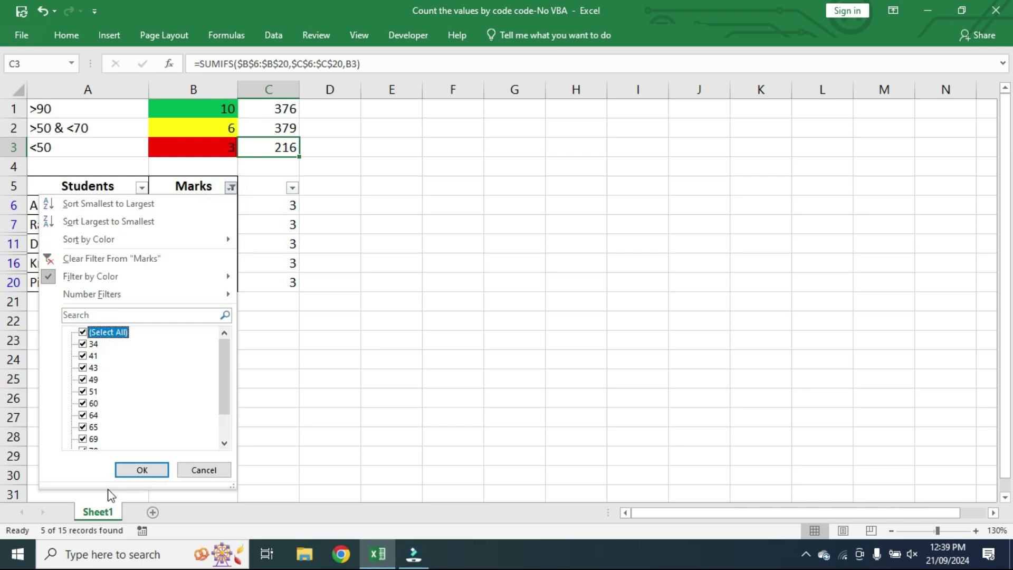
click(141, 470)
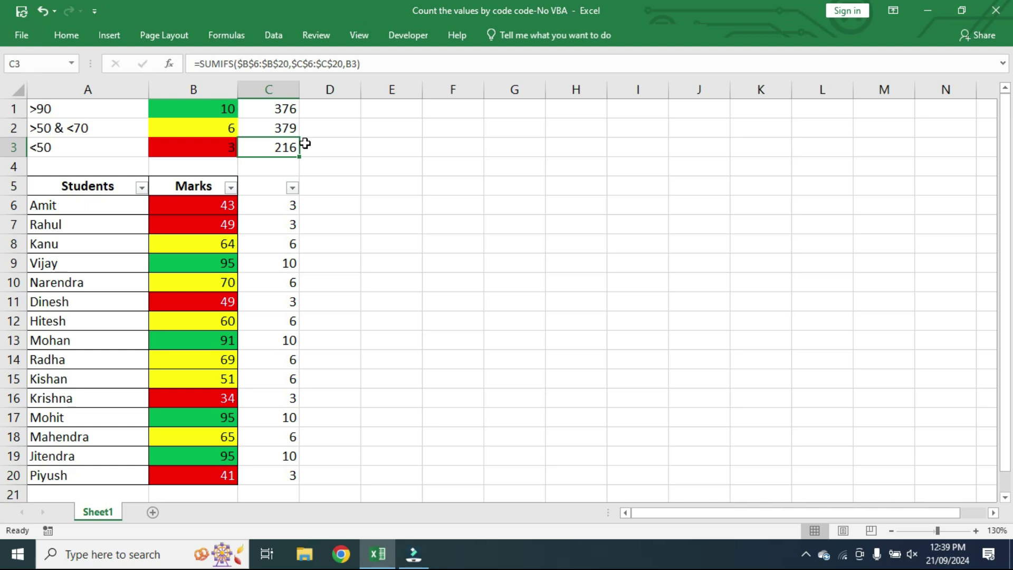
Start a COUNTIFS formula in D1 with the colour codes $C$6:$C$20 as the absolute criteria range
click(333, 112)
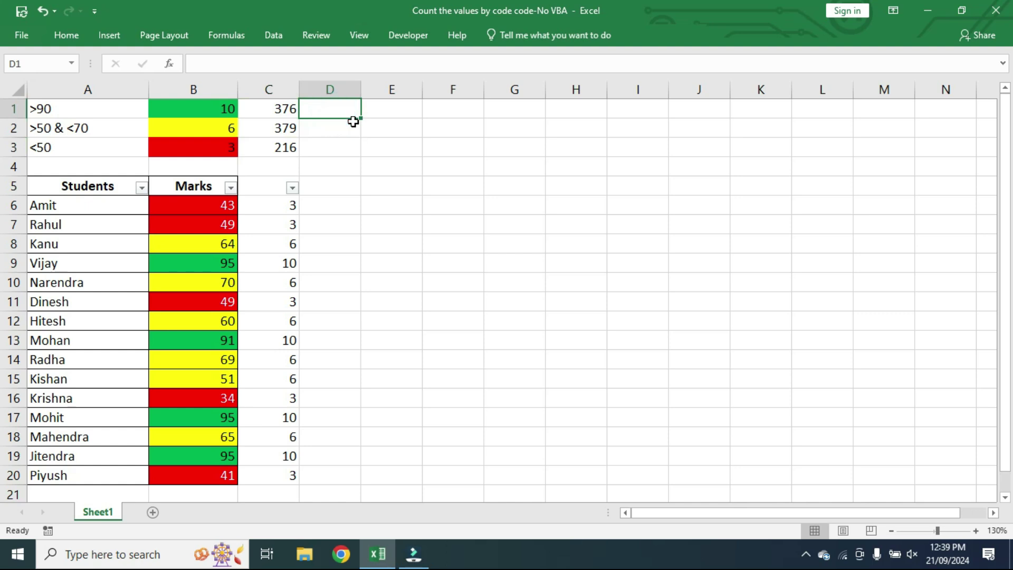
text(=COUNT)
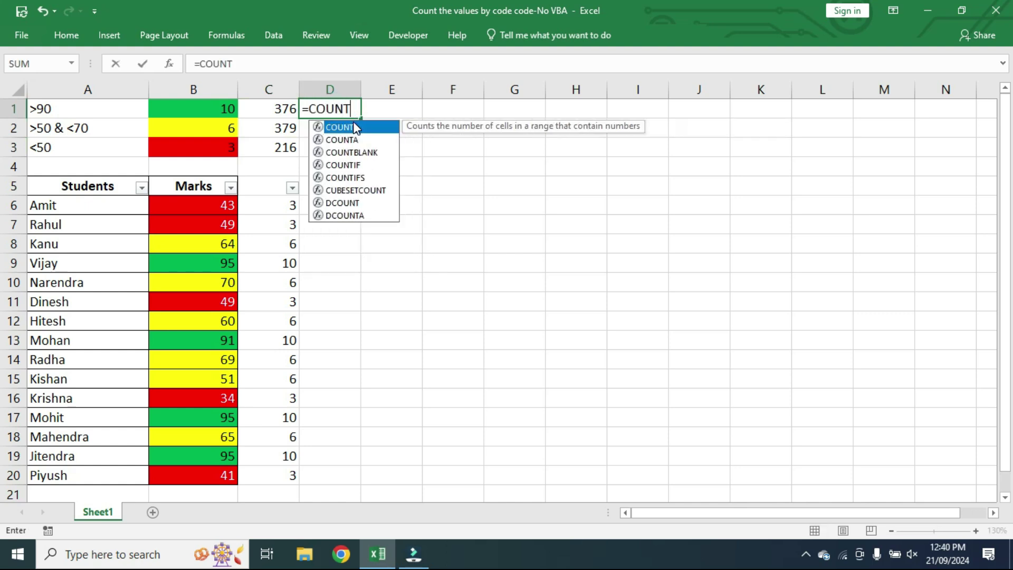
double_click(402, 178)
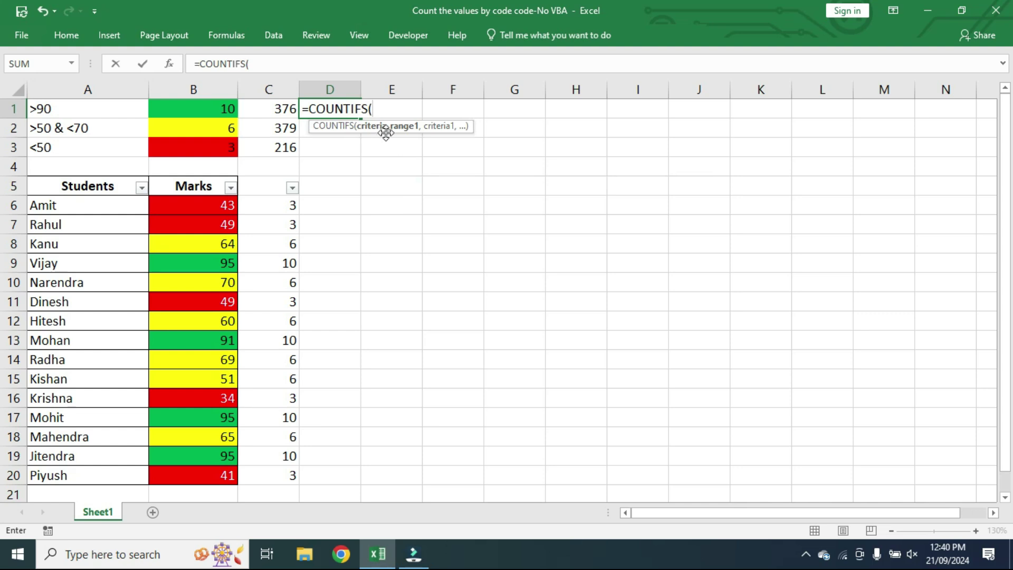
drag(262, 201, 267, 472)
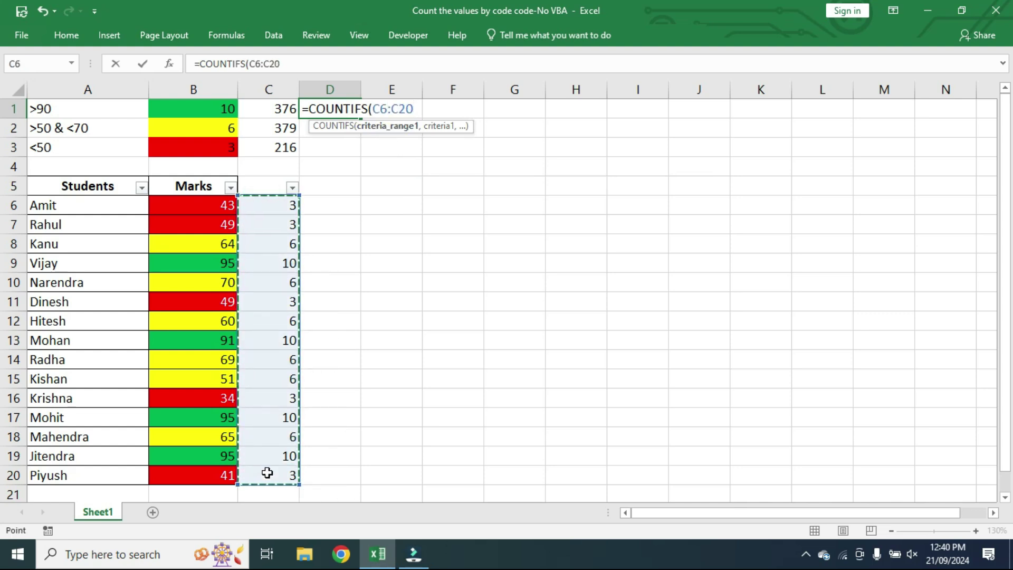
key(F4)
text(,)
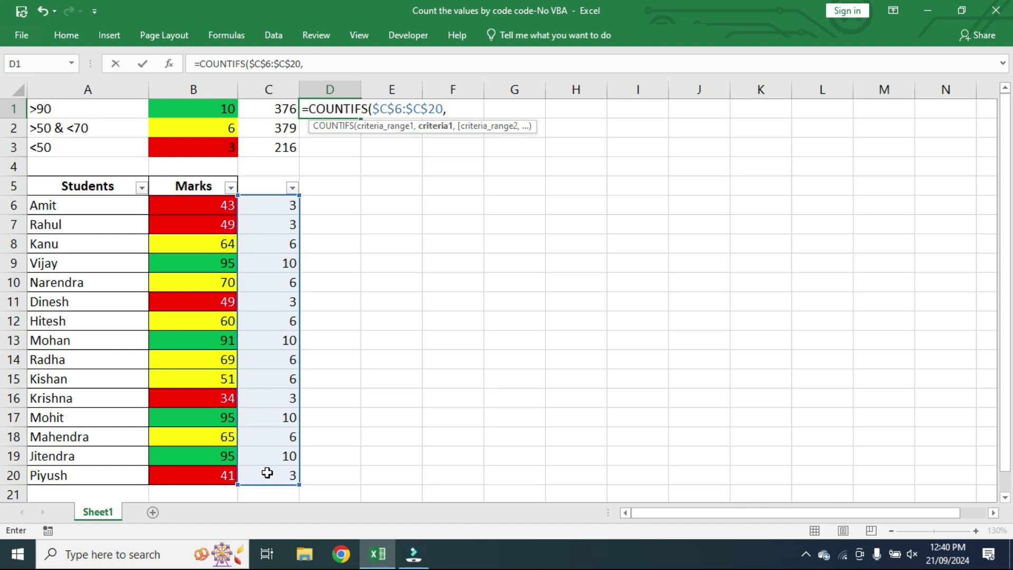
Complete the D1 COUNTIFS formula with criterion B1 and fill it down to D3
click(213, 108)
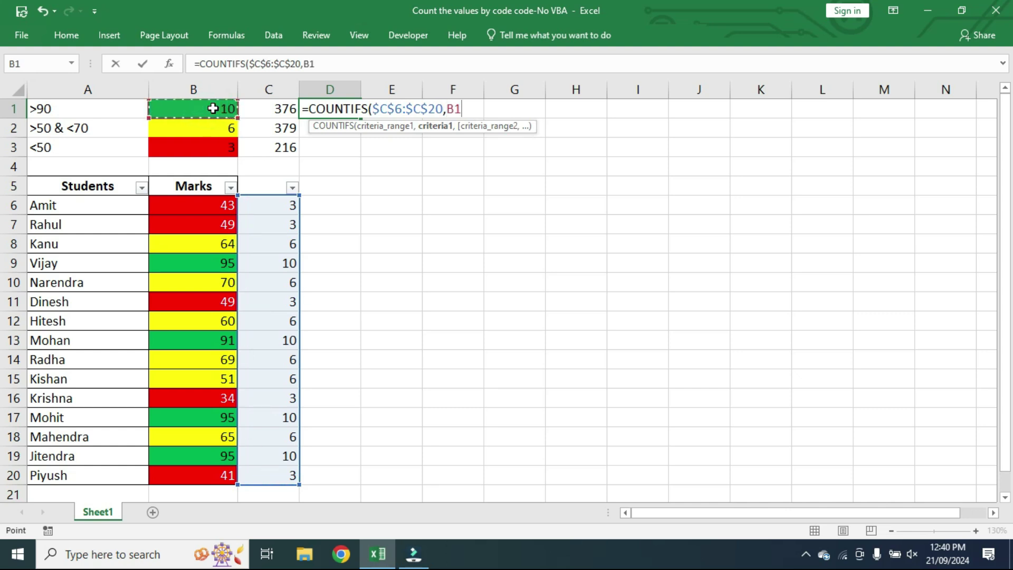
text())
key(Return)
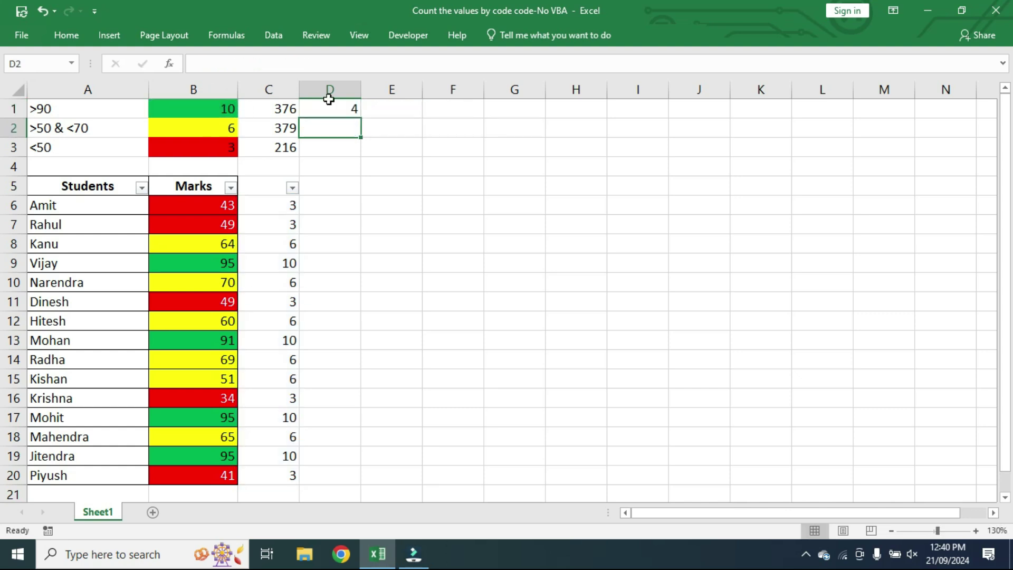
click(335, 109)
drag(362, 118, 356, 152)
Review the colour counts in D1:D3 alongside the mark bands in column A
click(339, 107)
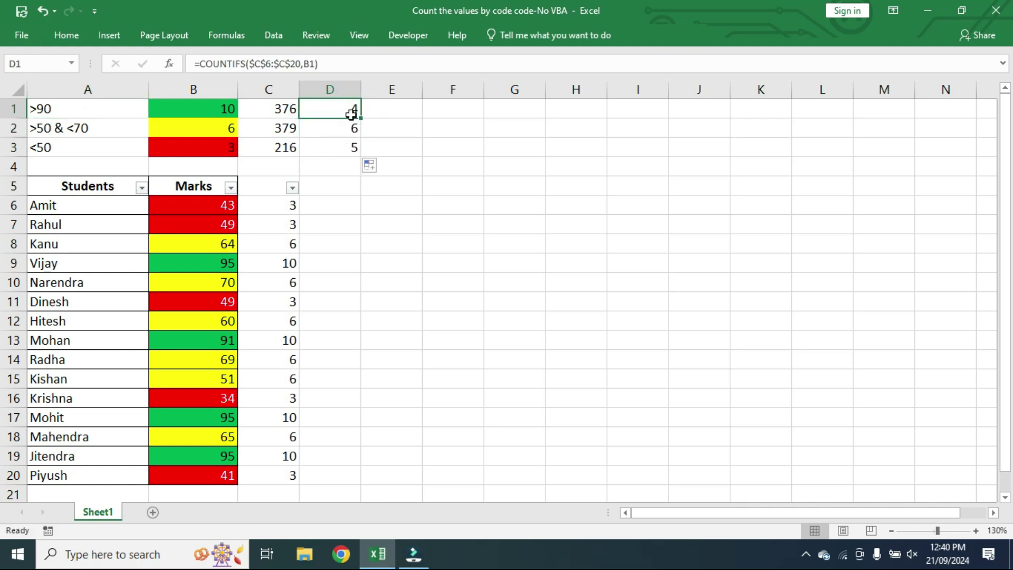
click(109, 109)
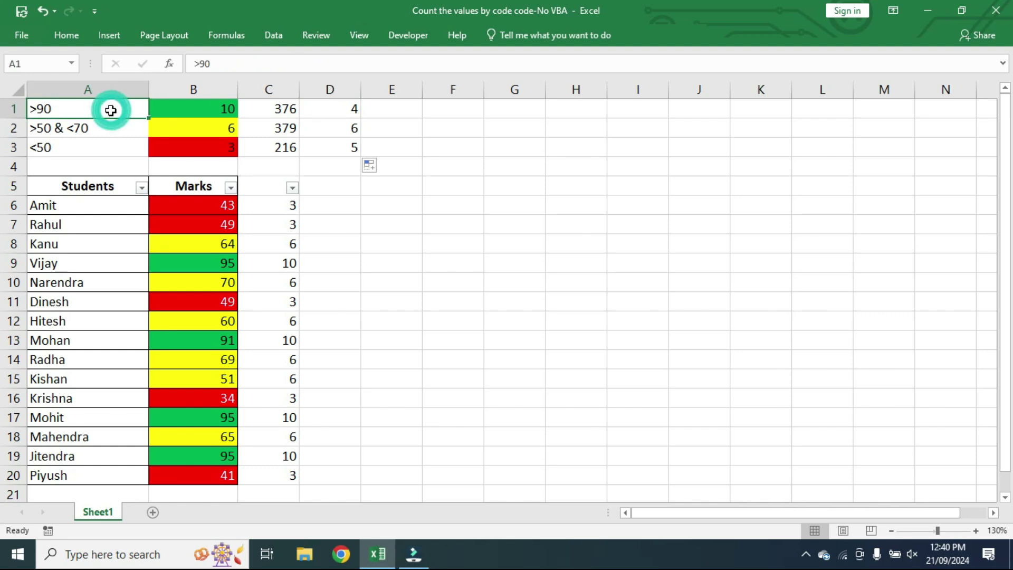
click(334, 128)
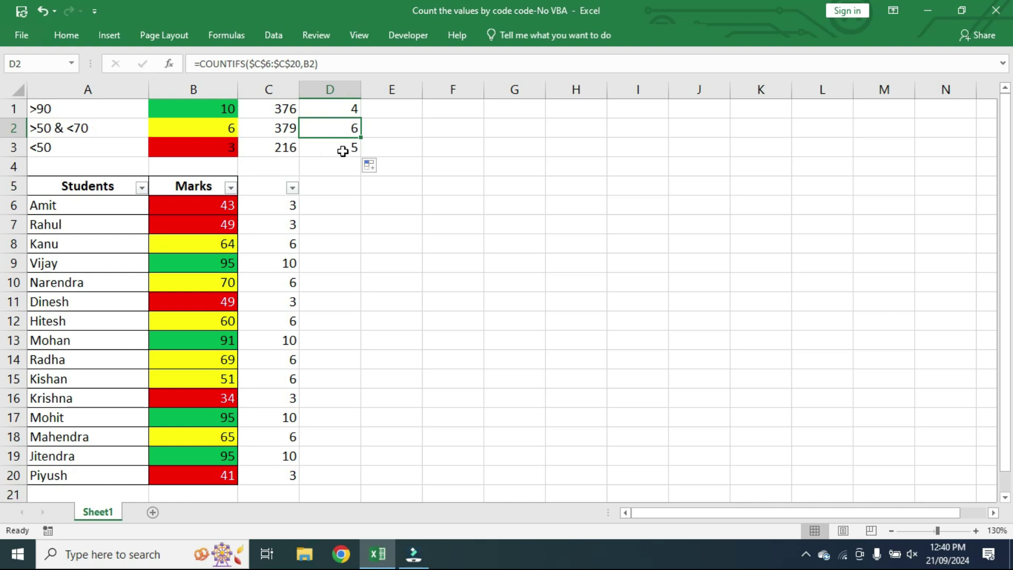
click(339, 148)
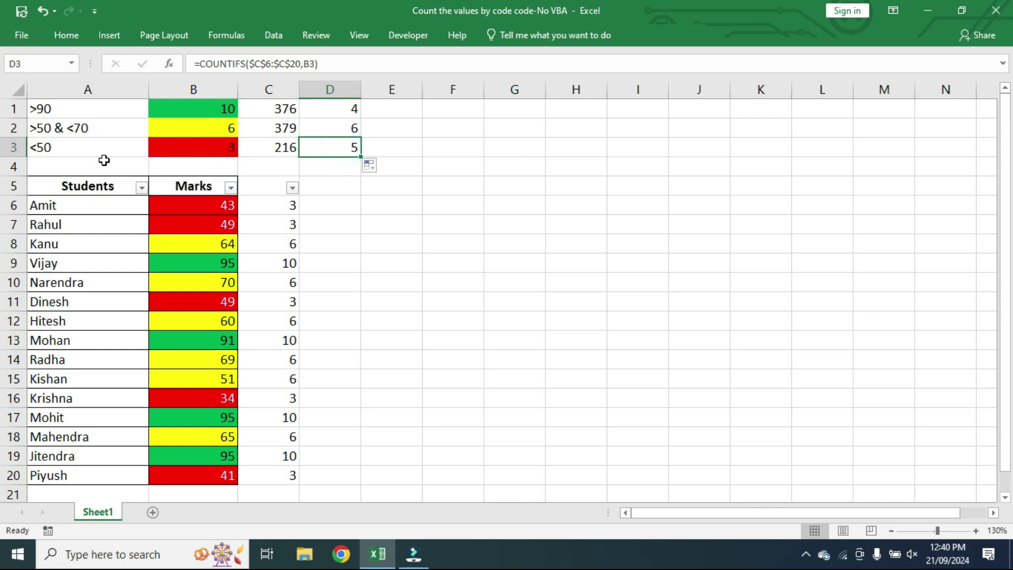
drag(348, 108, 341, 153)
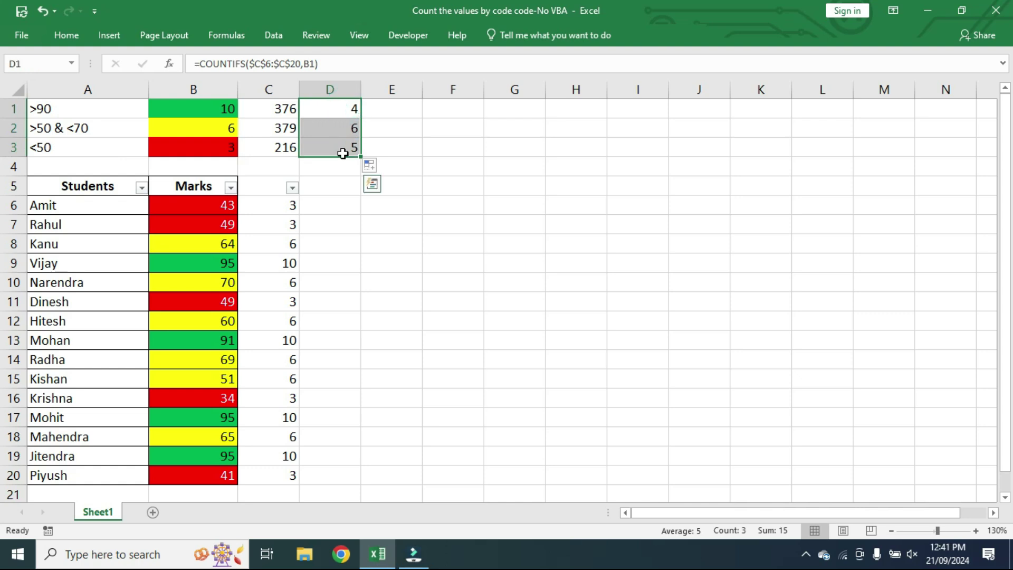
Filter Marks by green cell colour and check the count of visible marks against D1
click(231, 189)
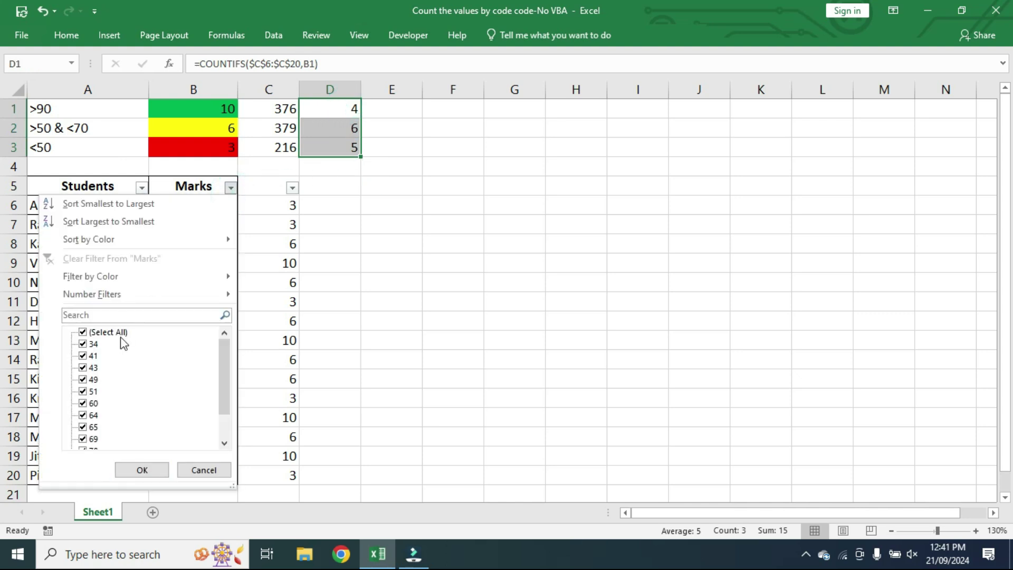
mouse_move(113, 278)
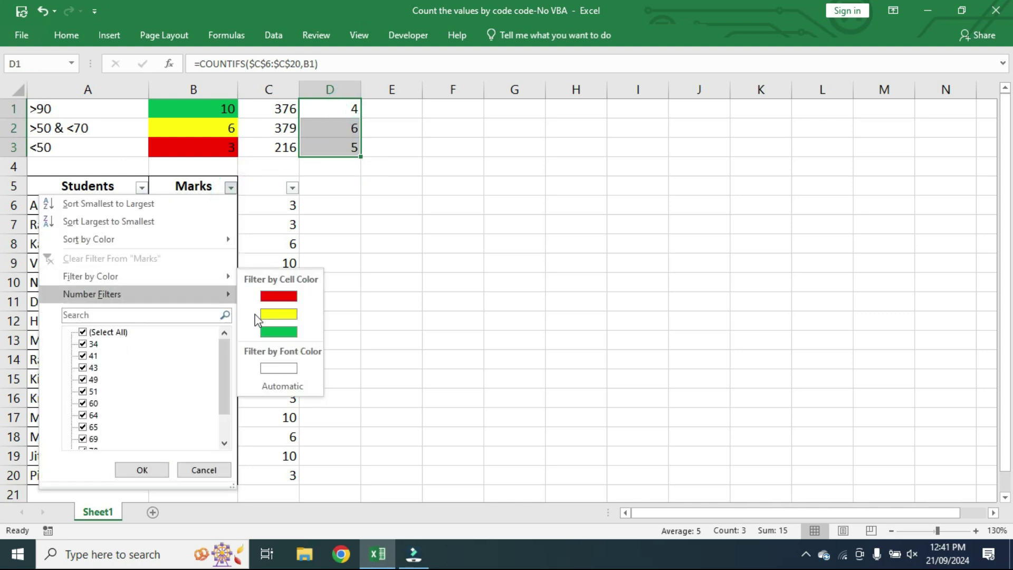
click(283, 331)
drag(210, 206, 211, 268)
Filter Marks by yellow cell colour and check the count of visible marks against D2
click(231, 187)
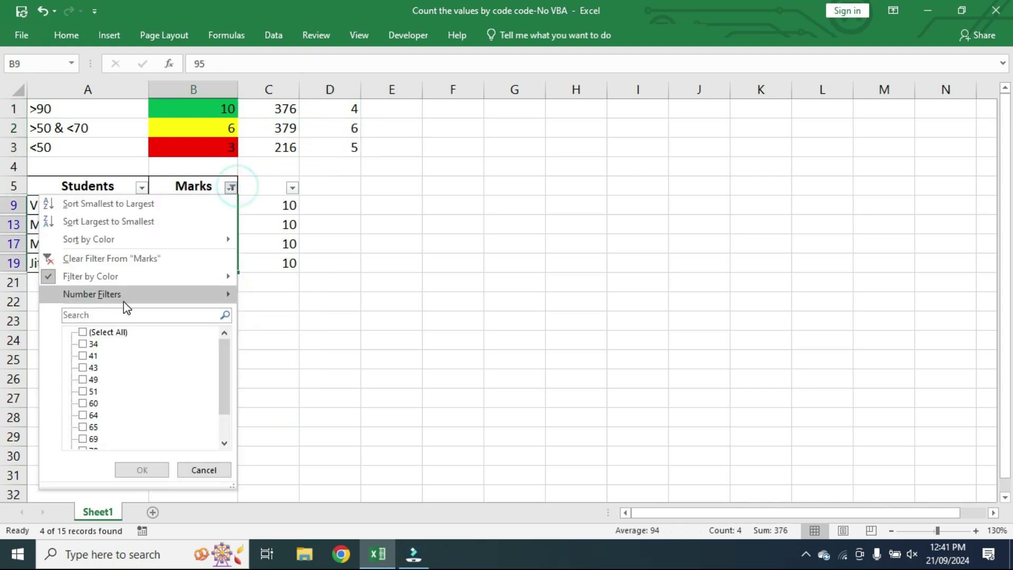
mouse_move(116, 280)
click(283, 315)
drag(199, 209, 213, 312)
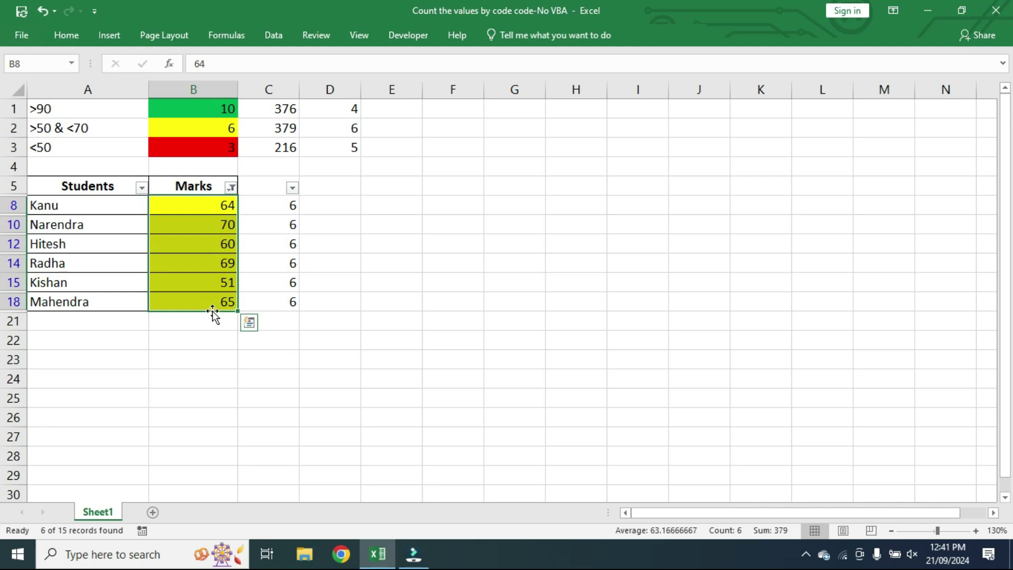
Filter Marks by red cell colour and check the count of visible marks against D3
click(231, 187)
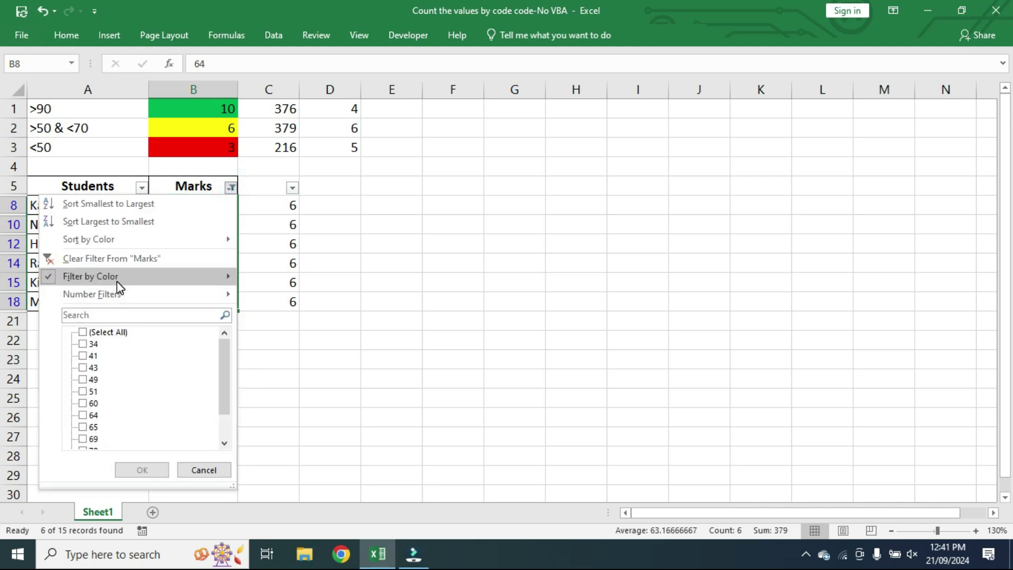
mouse_move(116, 281)
click(278, 296)
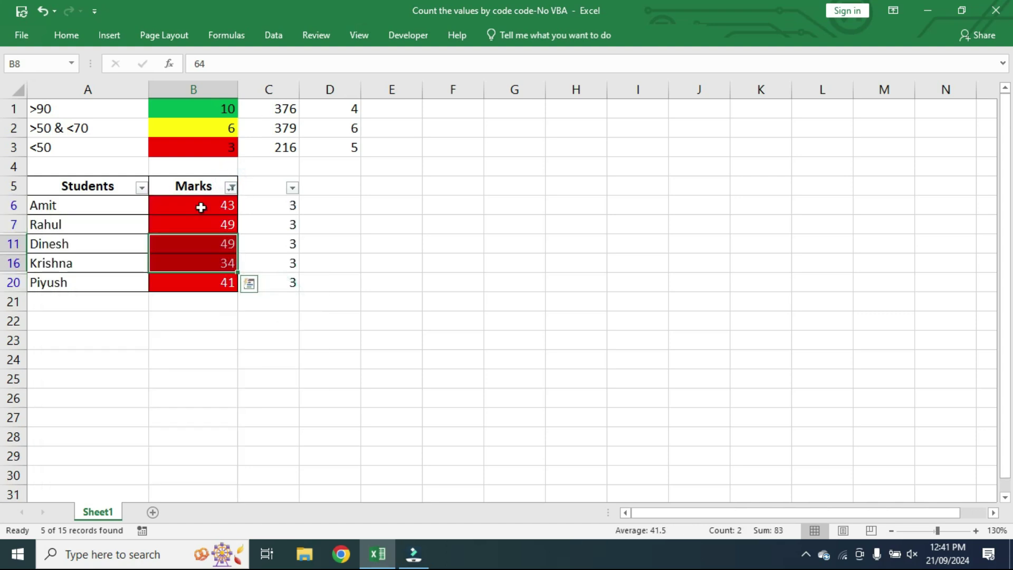
drag(201, 206, 206, 283)
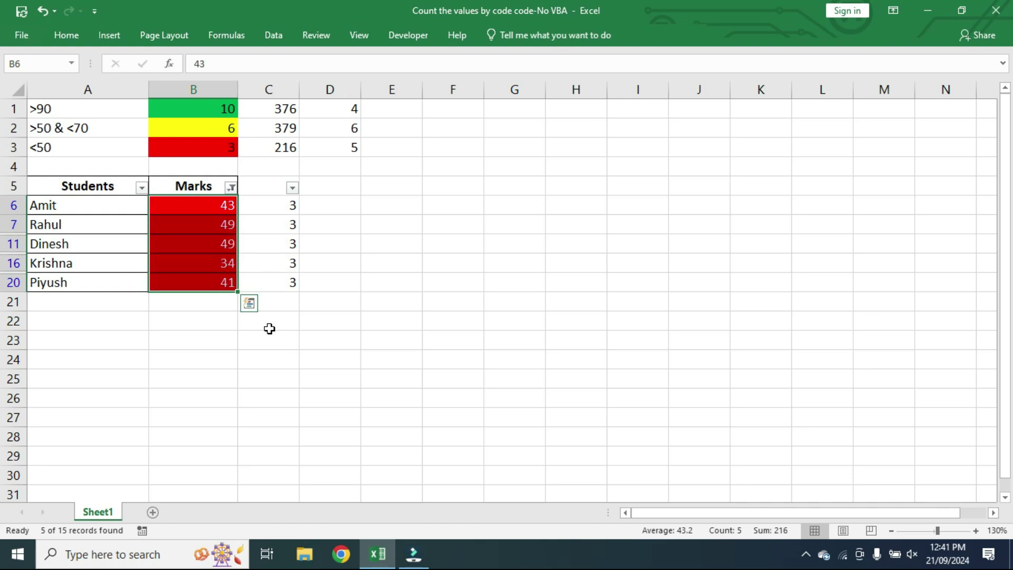
Select all values in the Marks filter to show the full student list again
click(231, 187)
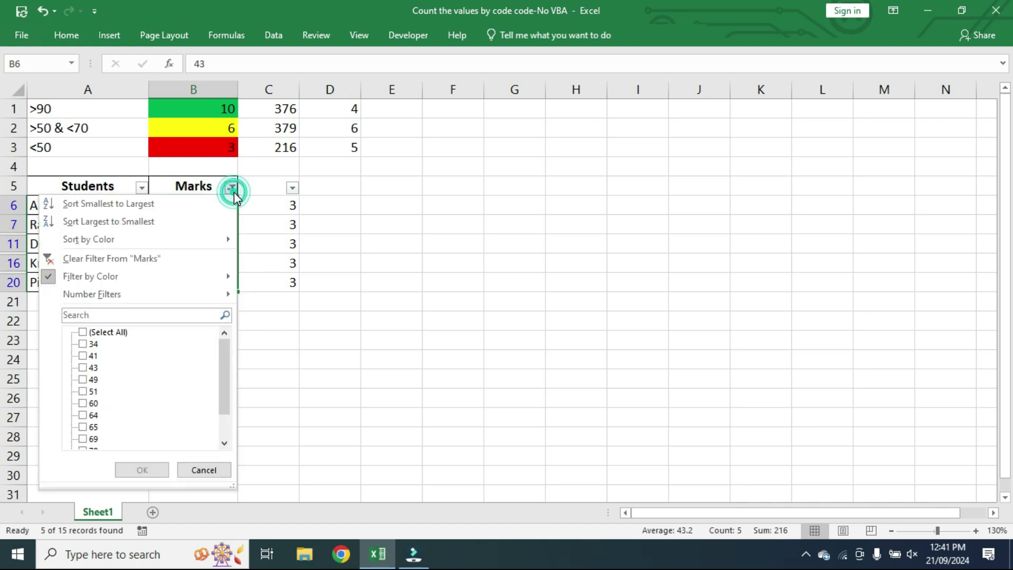
click(112, 332)
click(143, 470)
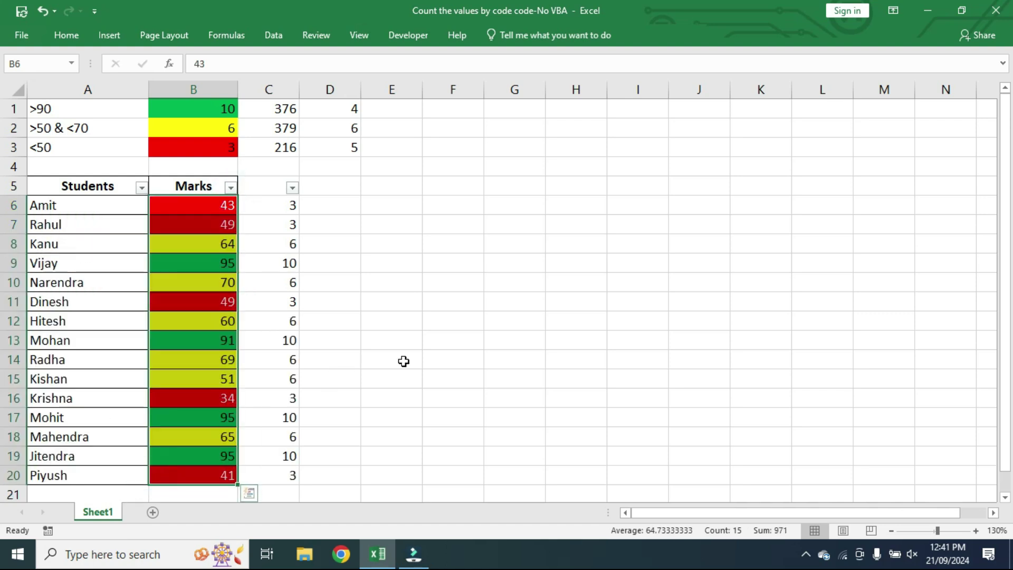